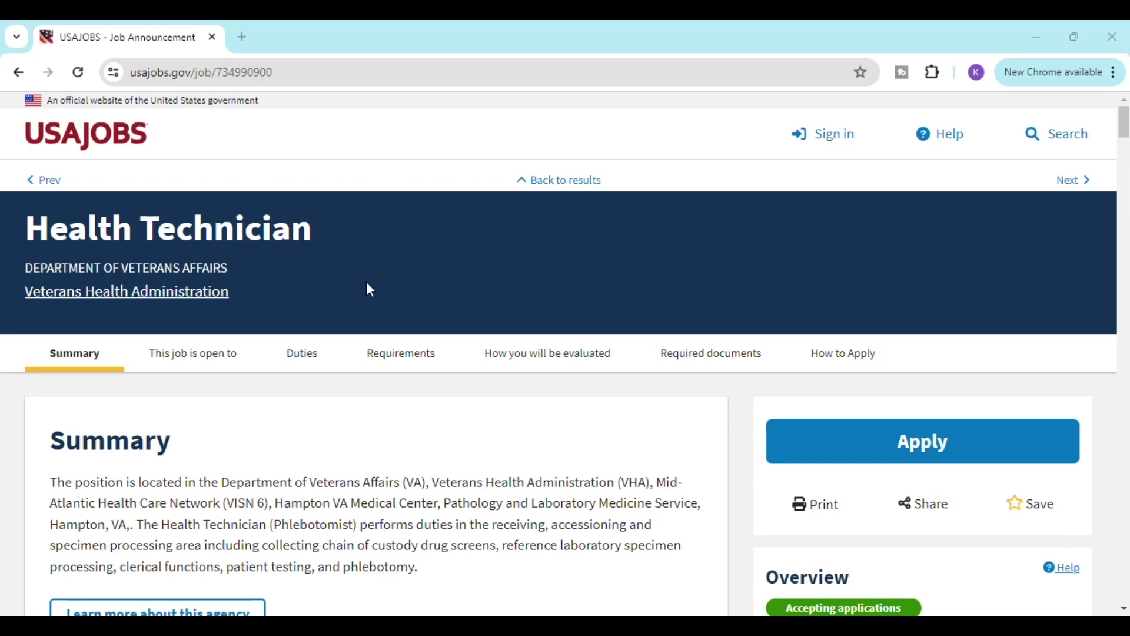
Expand the full How to Apply instructions in the Health Technician announcement and open the linked questionnaire preview.
scroll(452, 329, down, 1)
scroll(452, 329, down, 6)
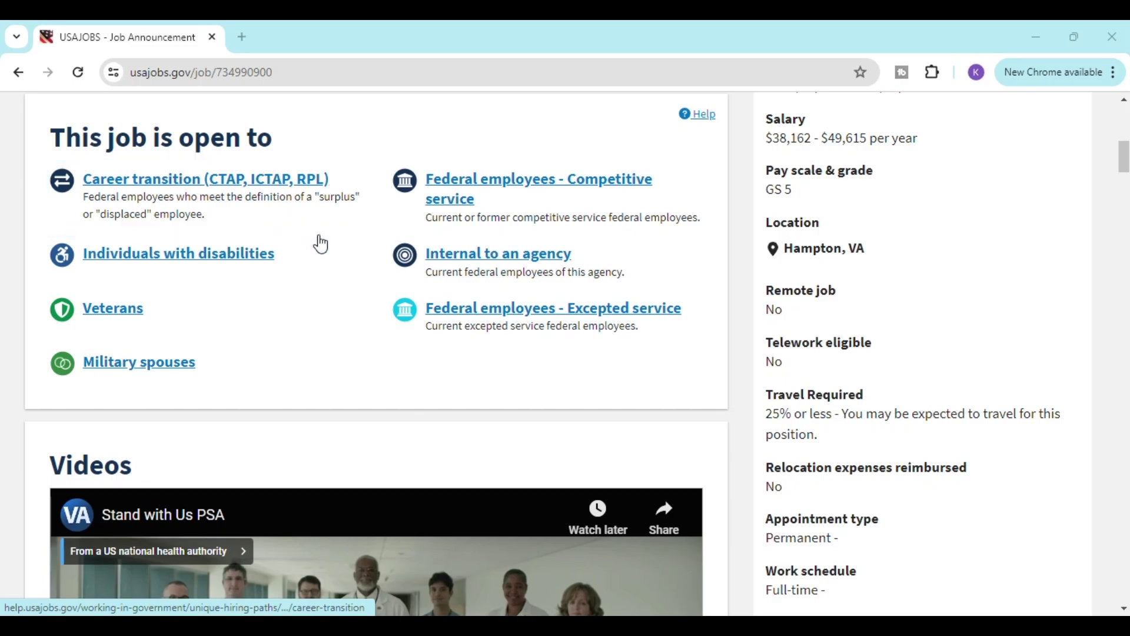
scroll(318, 247, down, 6)
scroll(322, 263, down, 15)
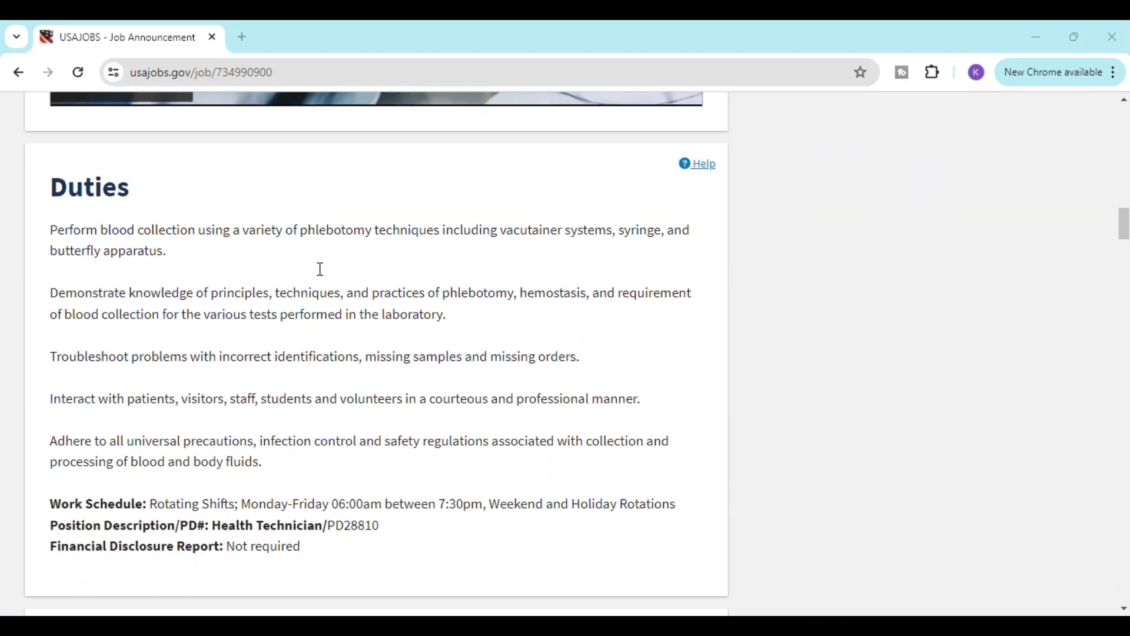
scroll(321, 277, down, 15)
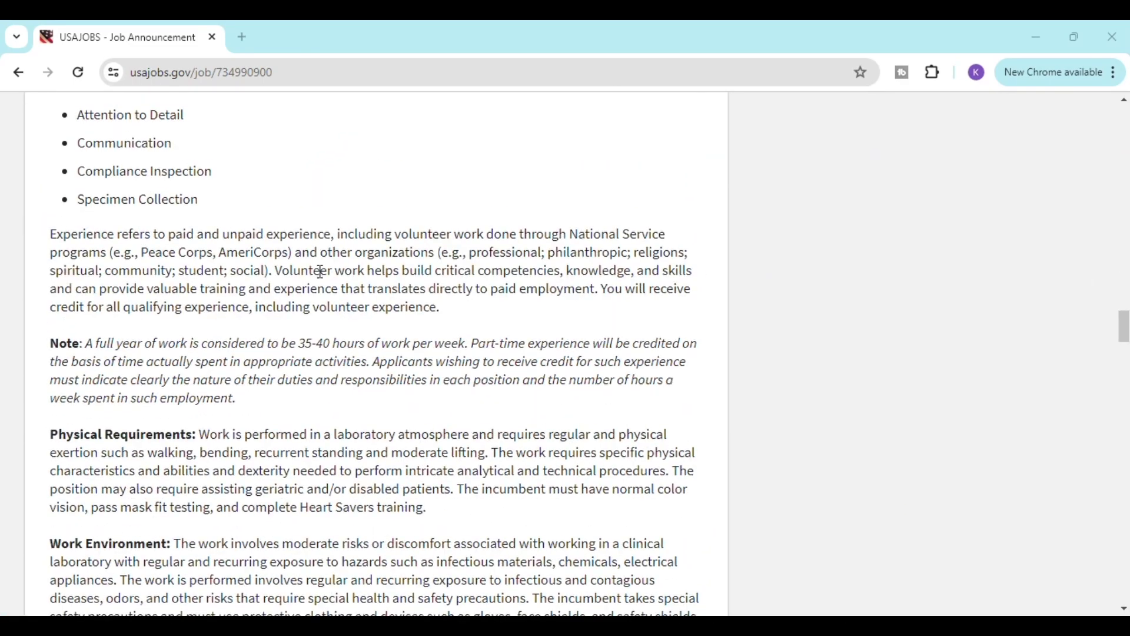
scroll(358, 285, down, 7)
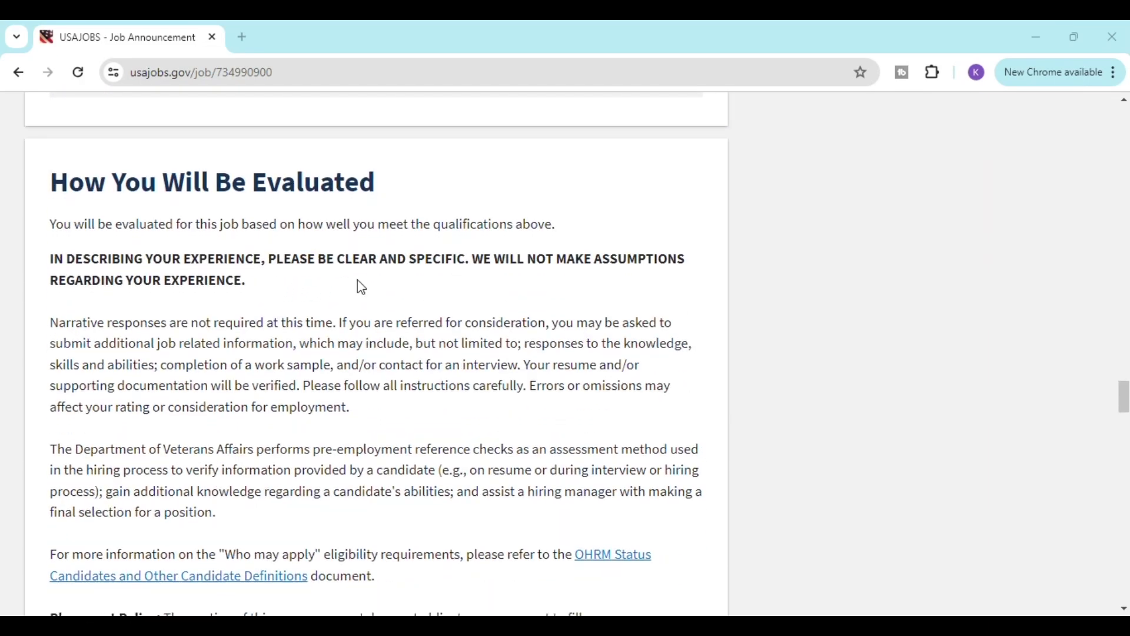
scroll(330, 324, down, 15)
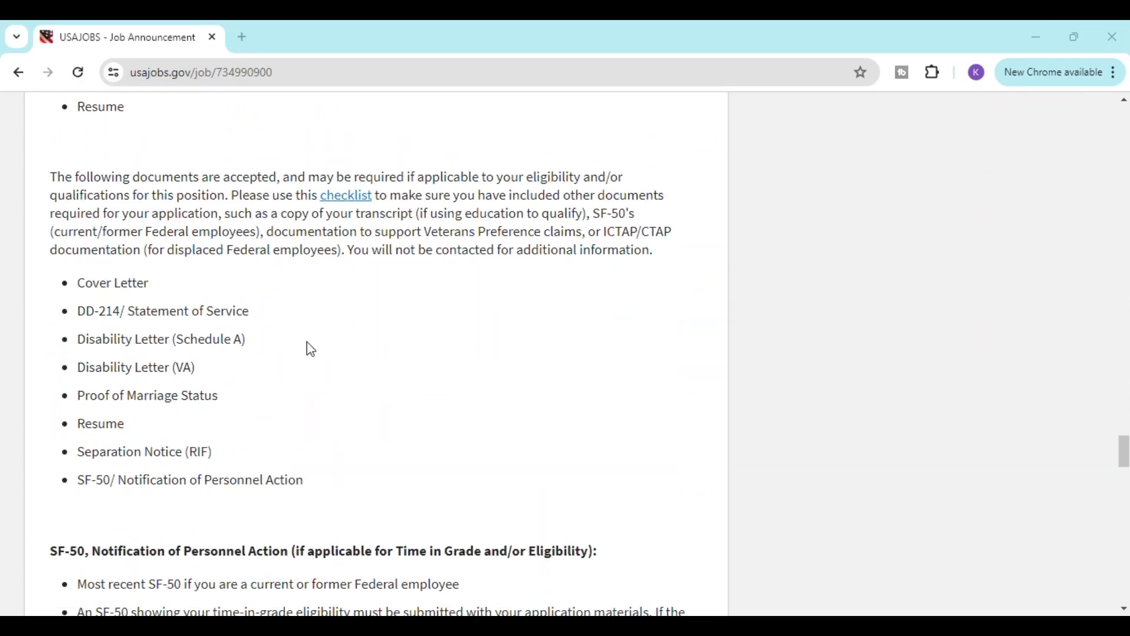
scroll(309, 356, down, 8)
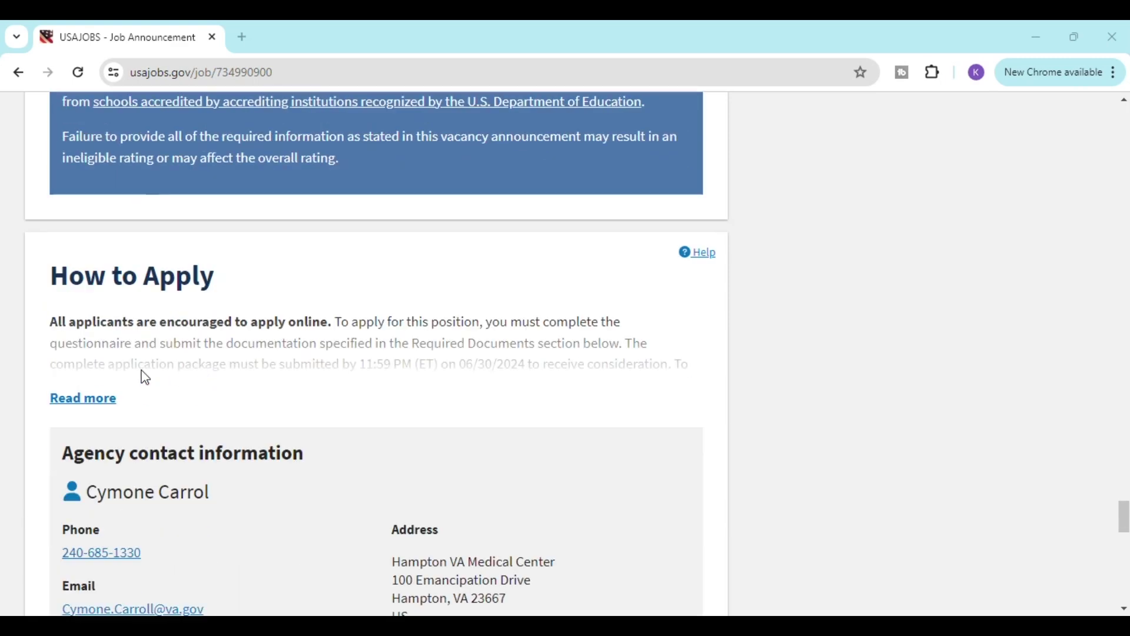
click(97, 400)
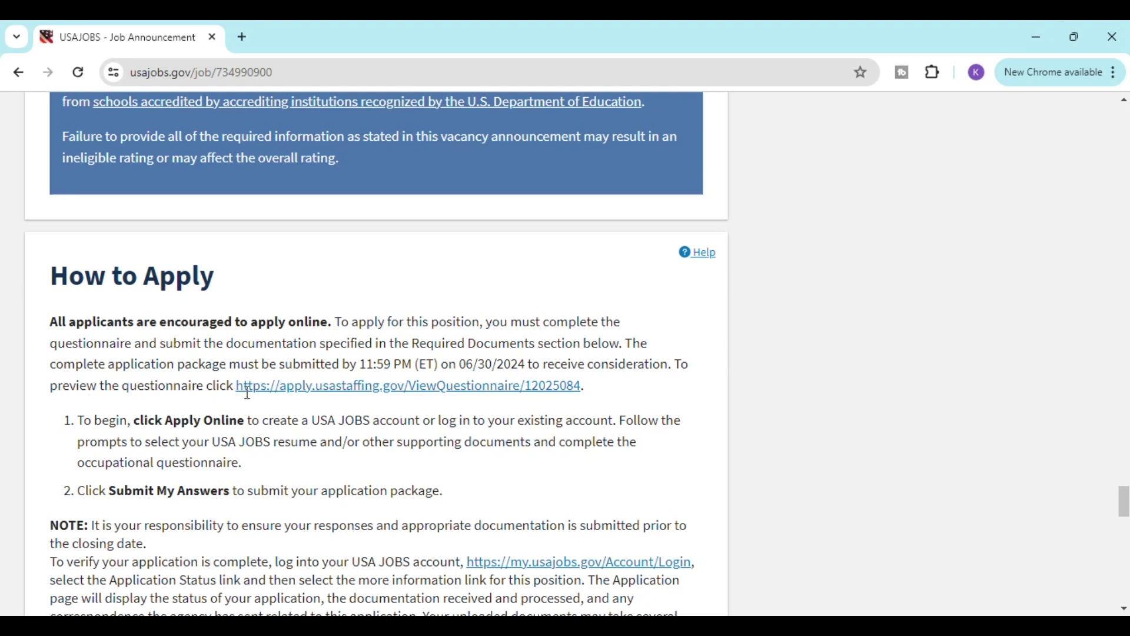
click(374, 387)
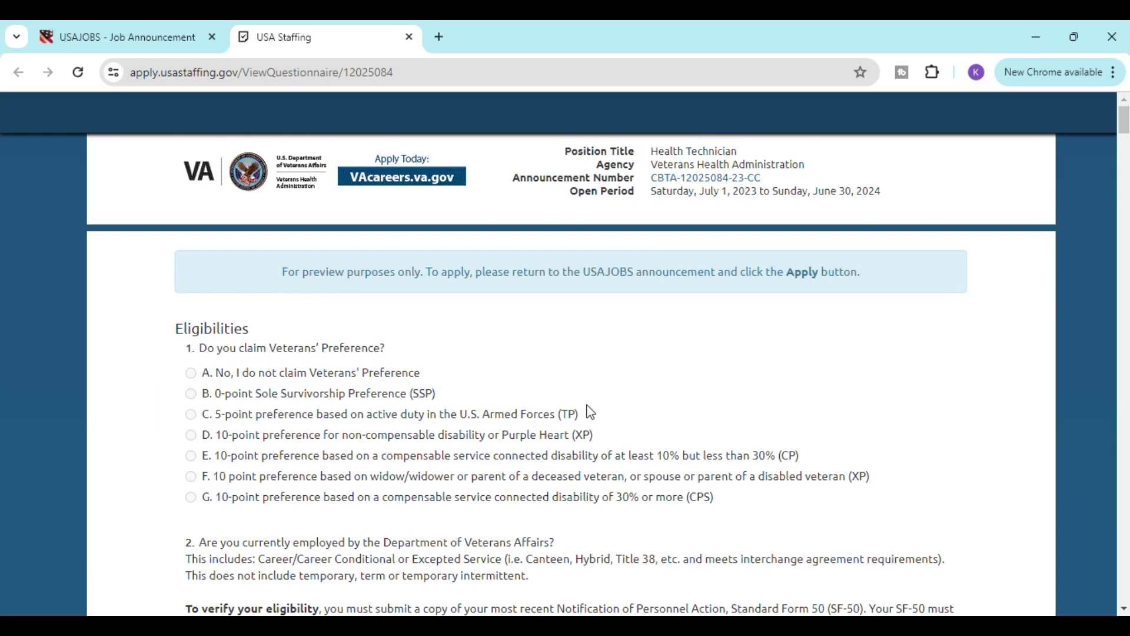
Review Eligibilities questions 1 to 7, covering veterans' preference, VA employment, overseas service and military spouse status, with their required documents.
scroll(230, 377, down, 3)
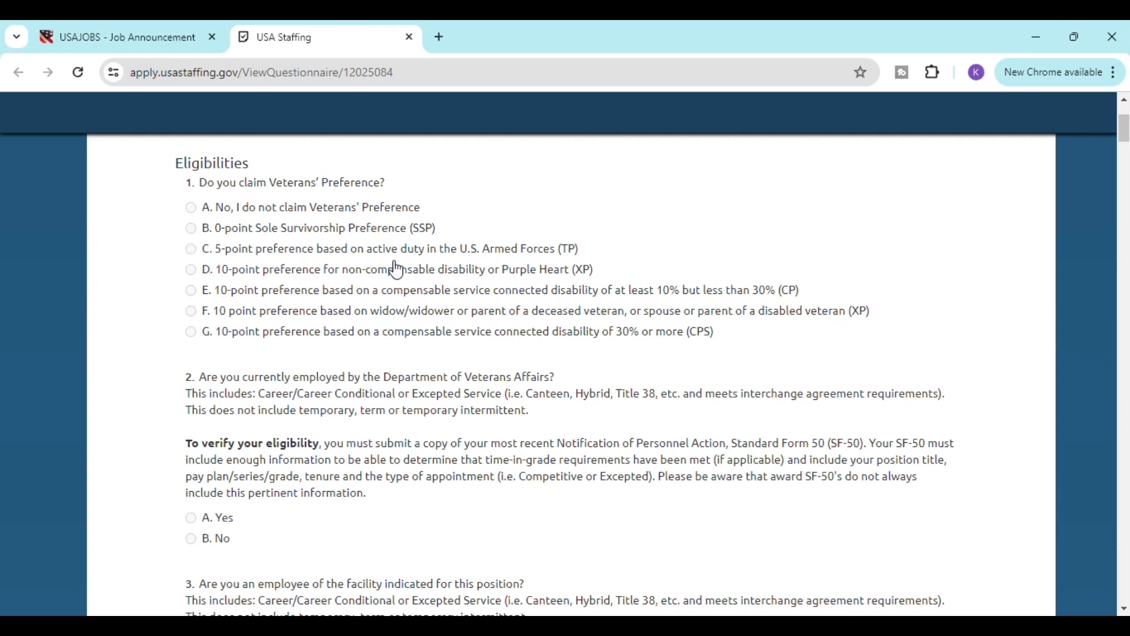
scroll(411, 259, down, 1)
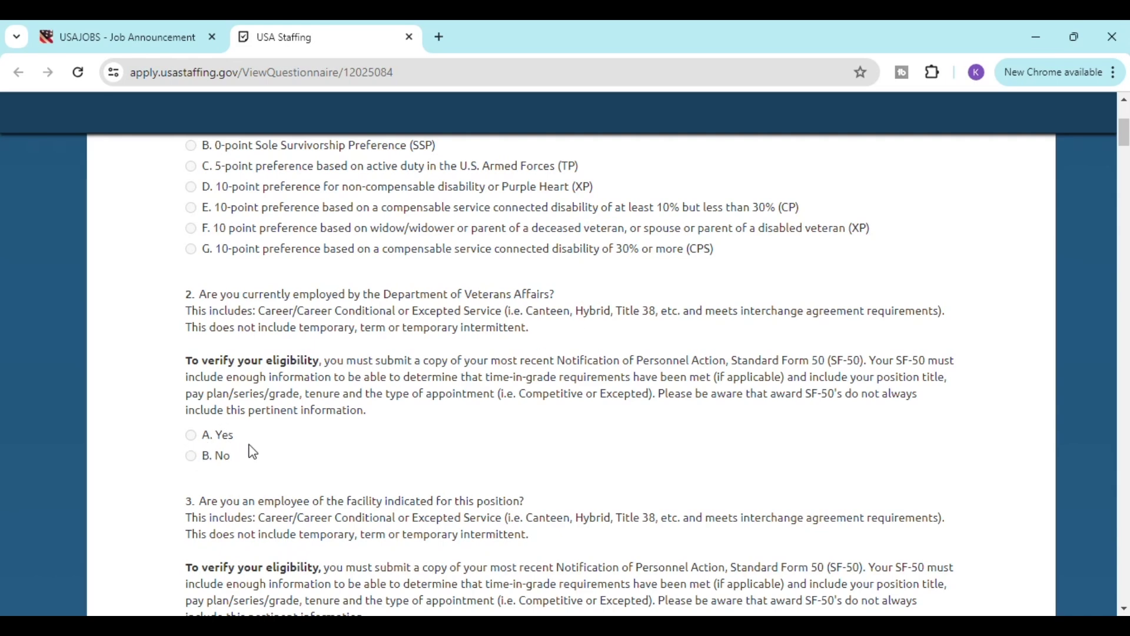
scroll(474, 374, down, 4)
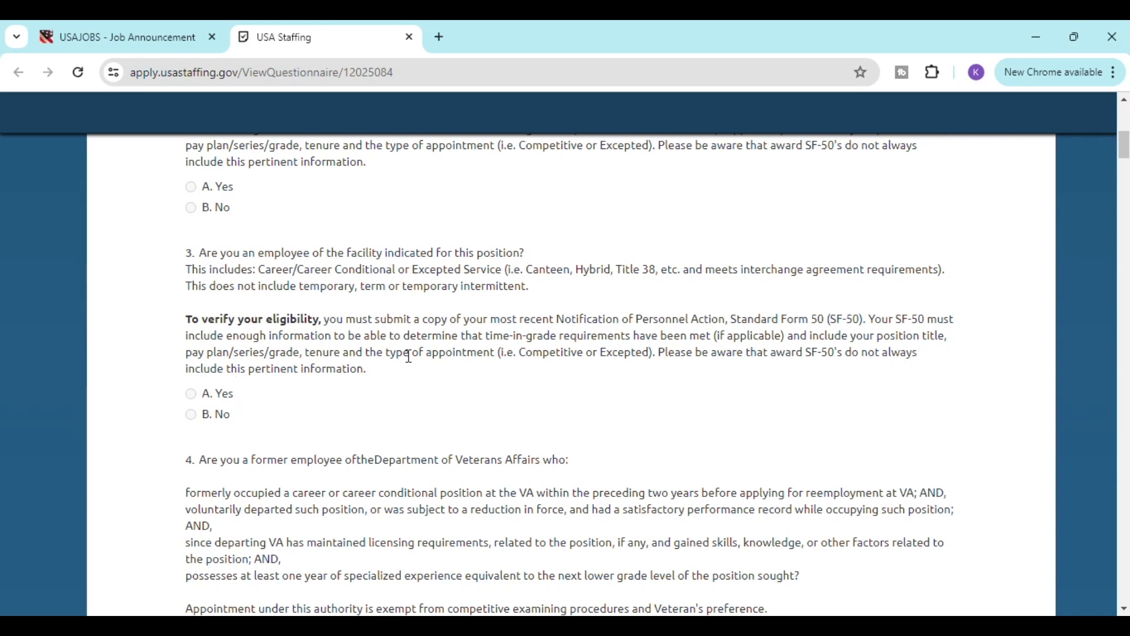
scroll(550, 347, down, 3)
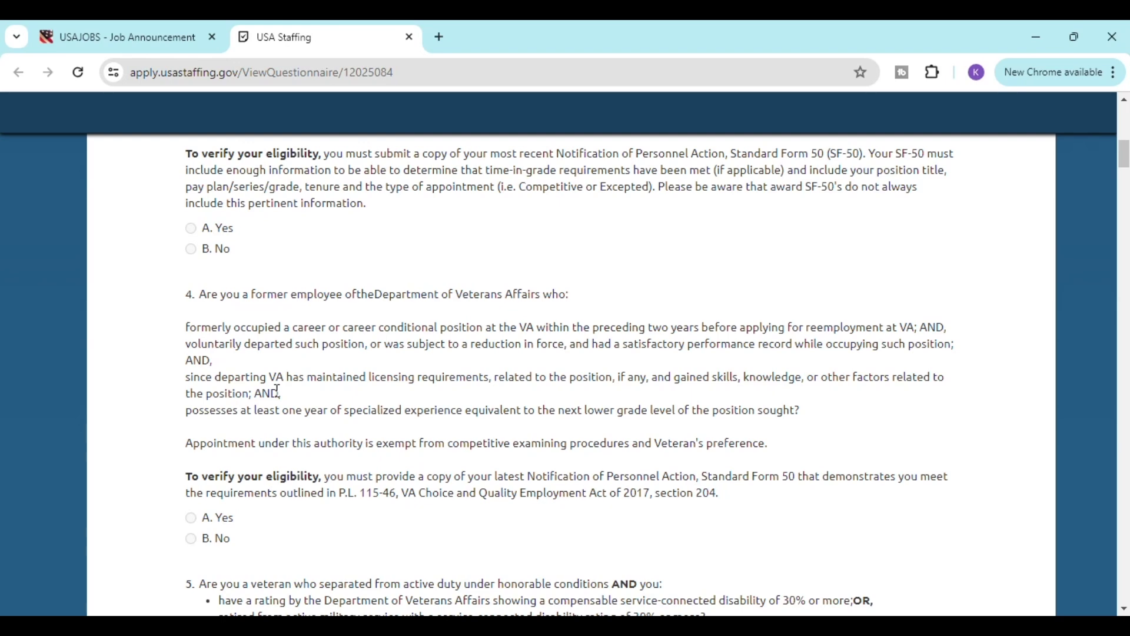
scroll(318, 392, down, 6)
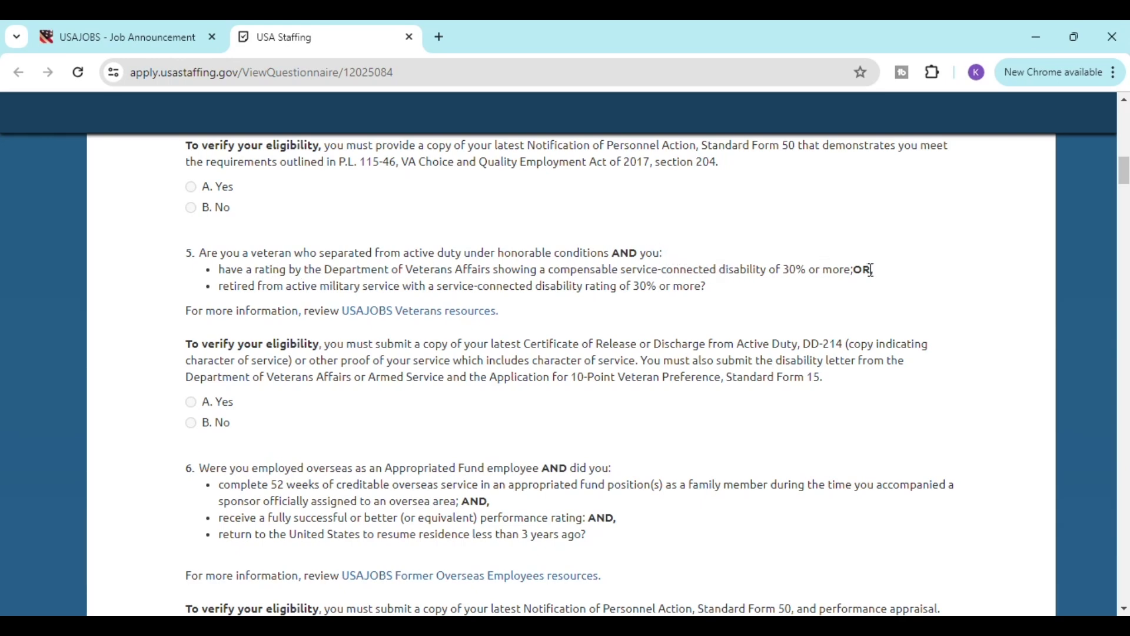
scroll(509, 394, down, 3)
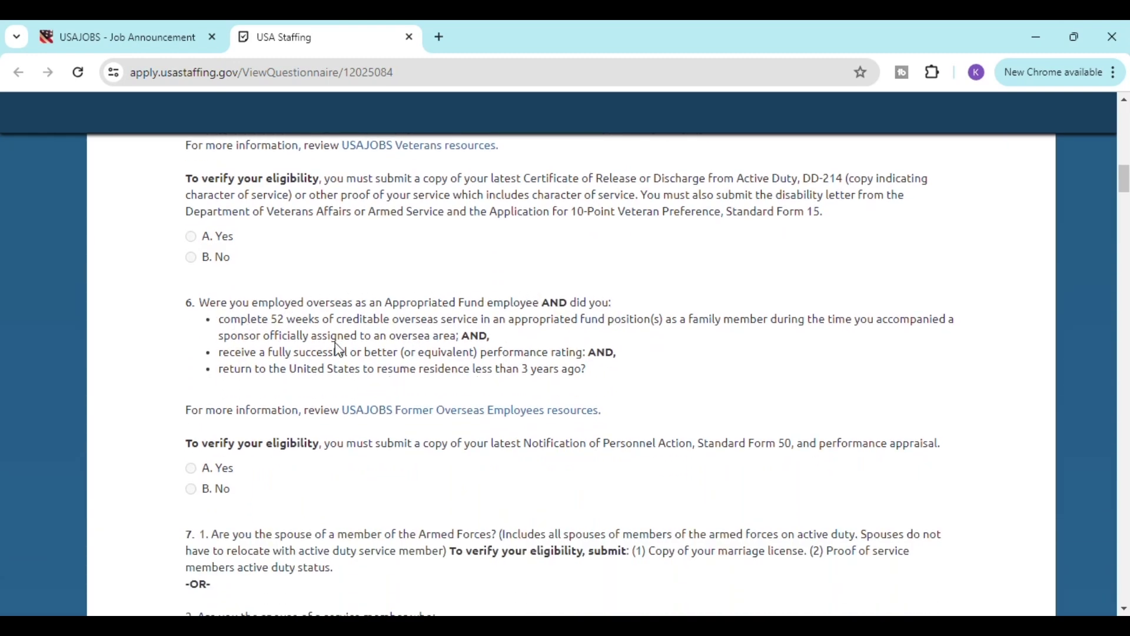
scroll(382, 386, down, 3)
scroll(296, 381, down, 2)
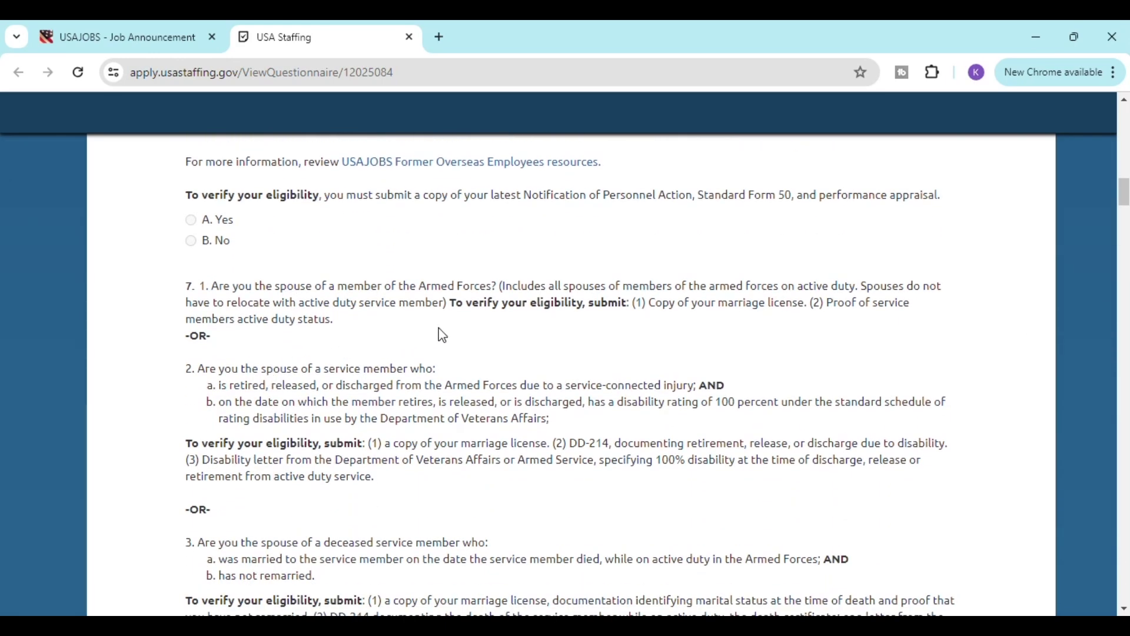
scroll(383, 430, down, 5)
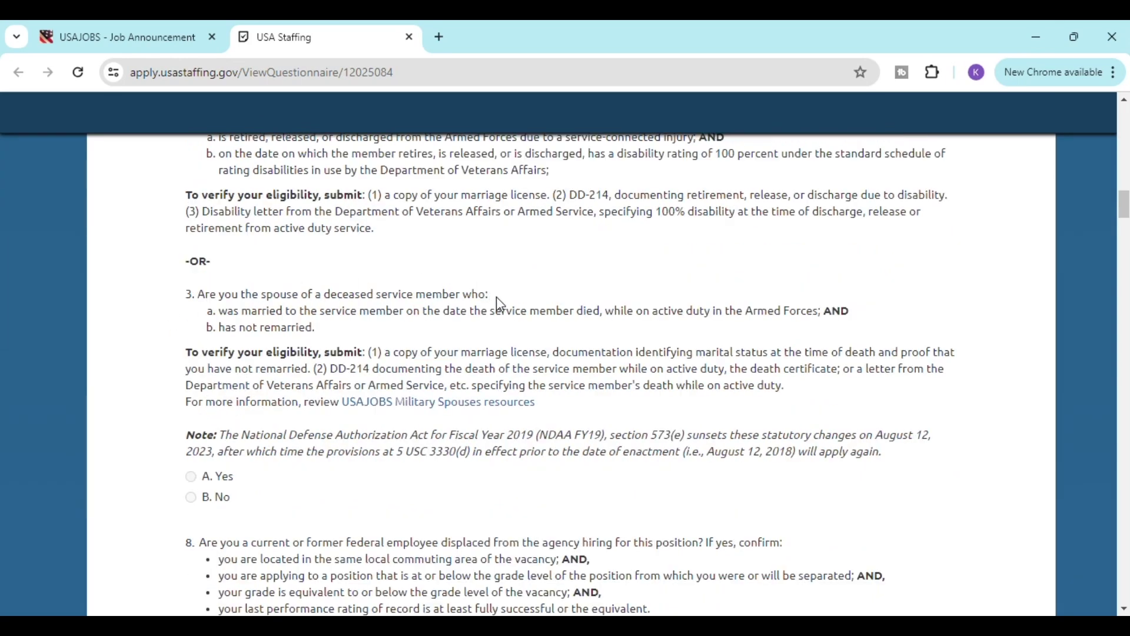
Review Eligibilities questions 8 to 12 on displaced federal employees, Foreign Service, land management agencies and Peace Corps or VISTA service.
scroll(288, 394, down, 5)
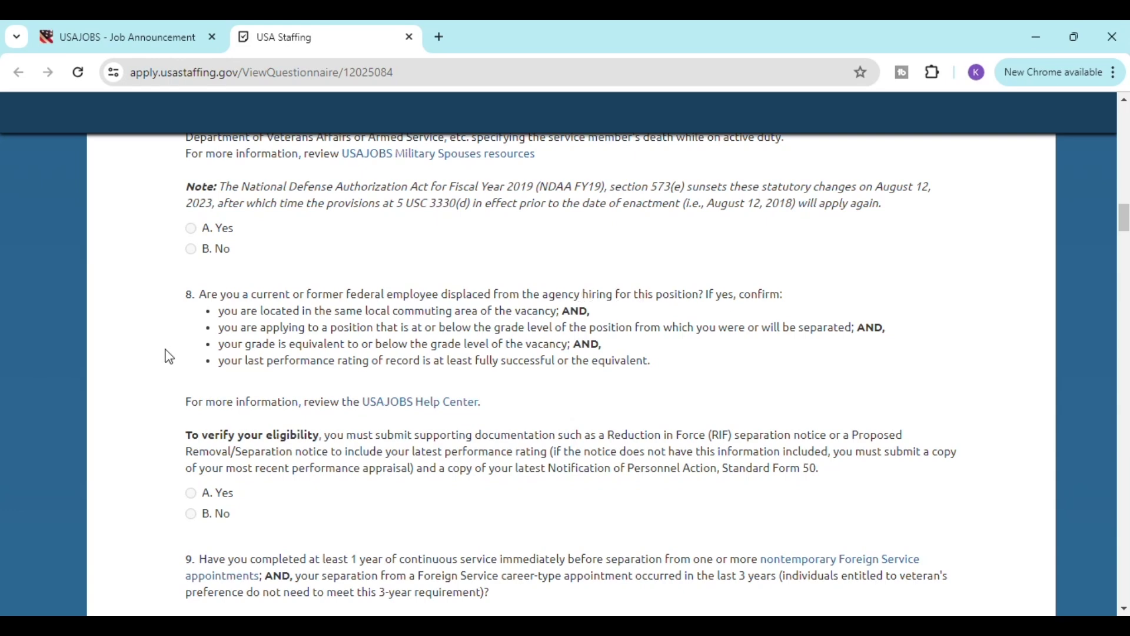
scroll(300, 347, down, 4)
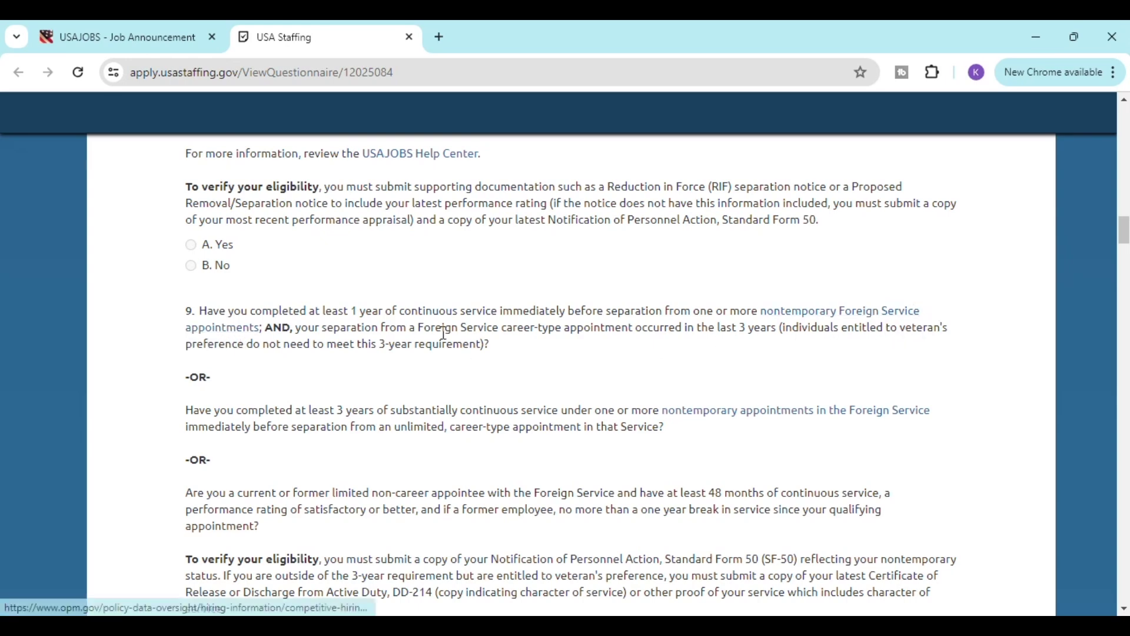
scroll(332, 420, down, 4)
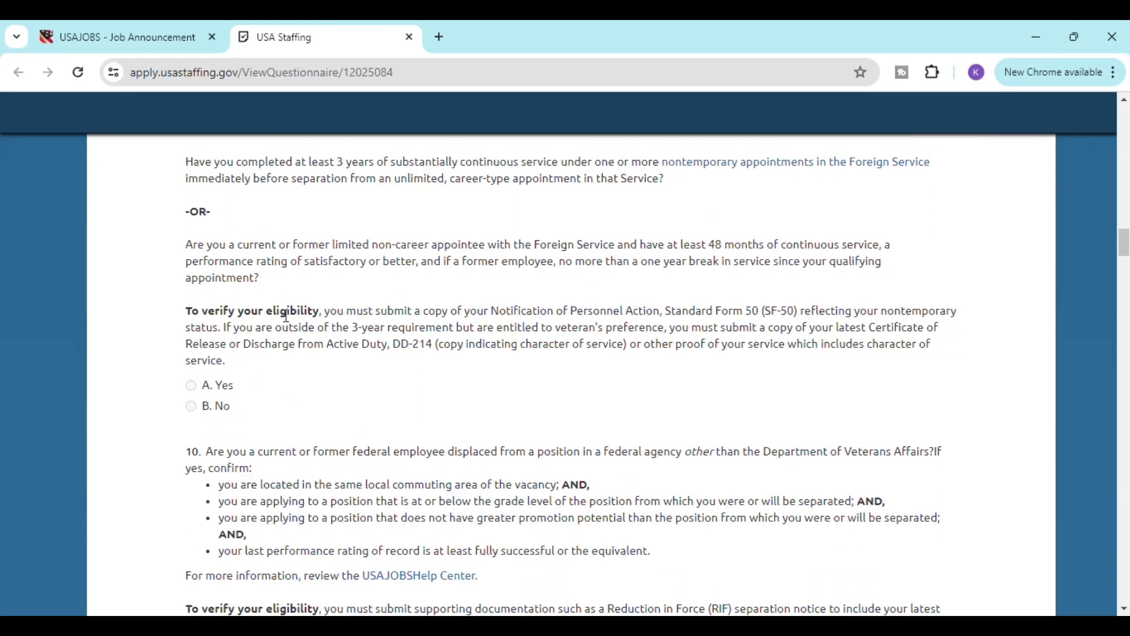
scroll(418, 386, down, 4)
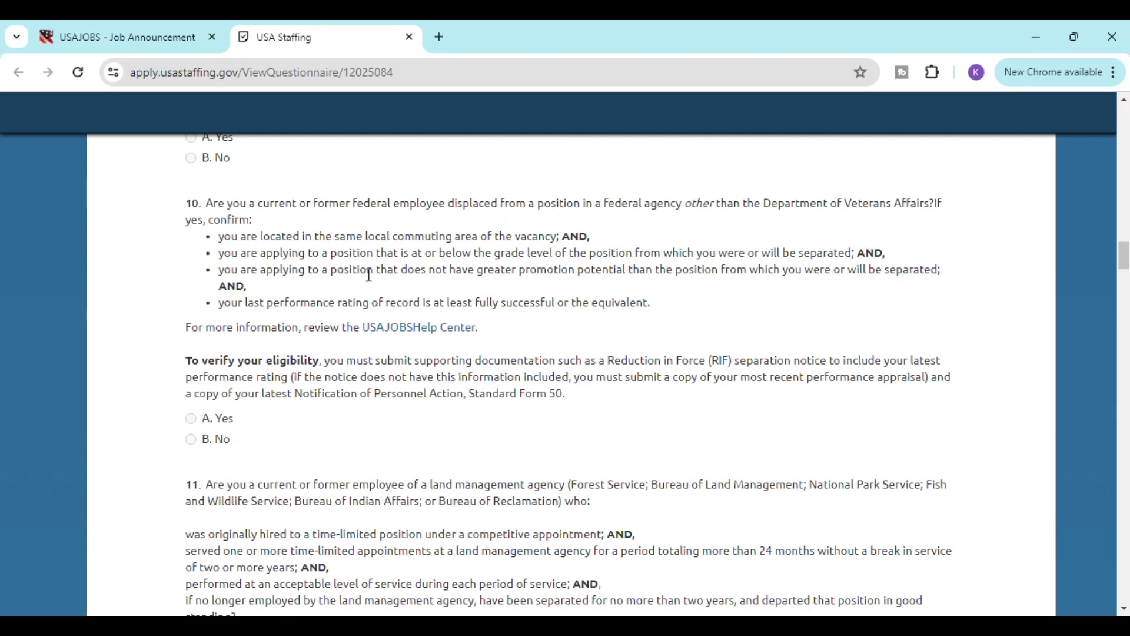
scroll(300, 416, down, 3)
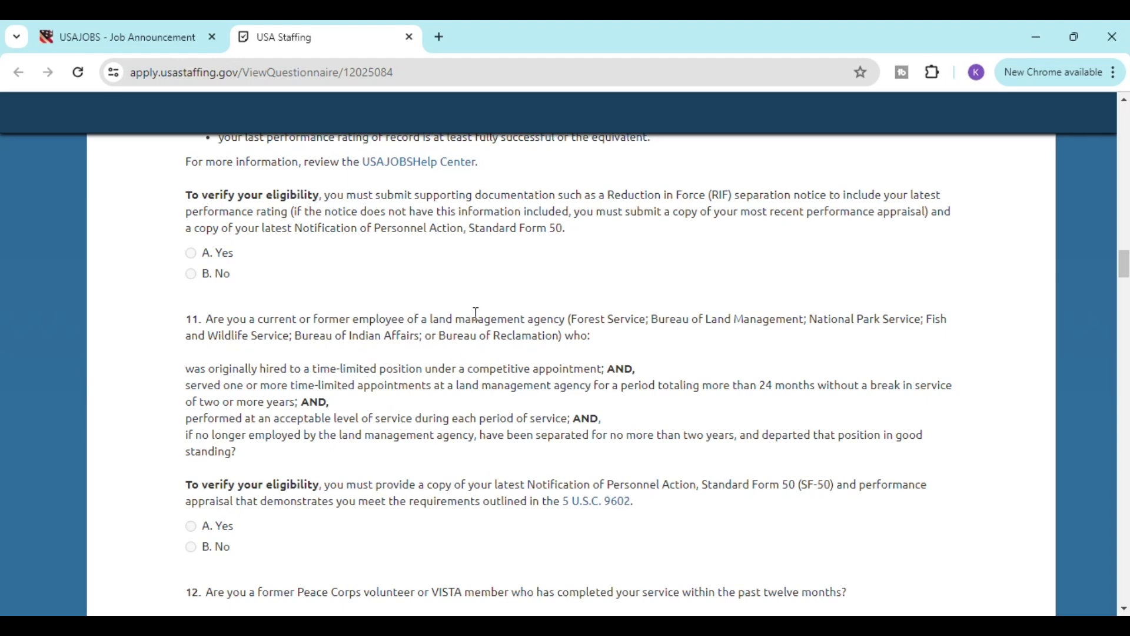
scroll(249, 396, down, 2)
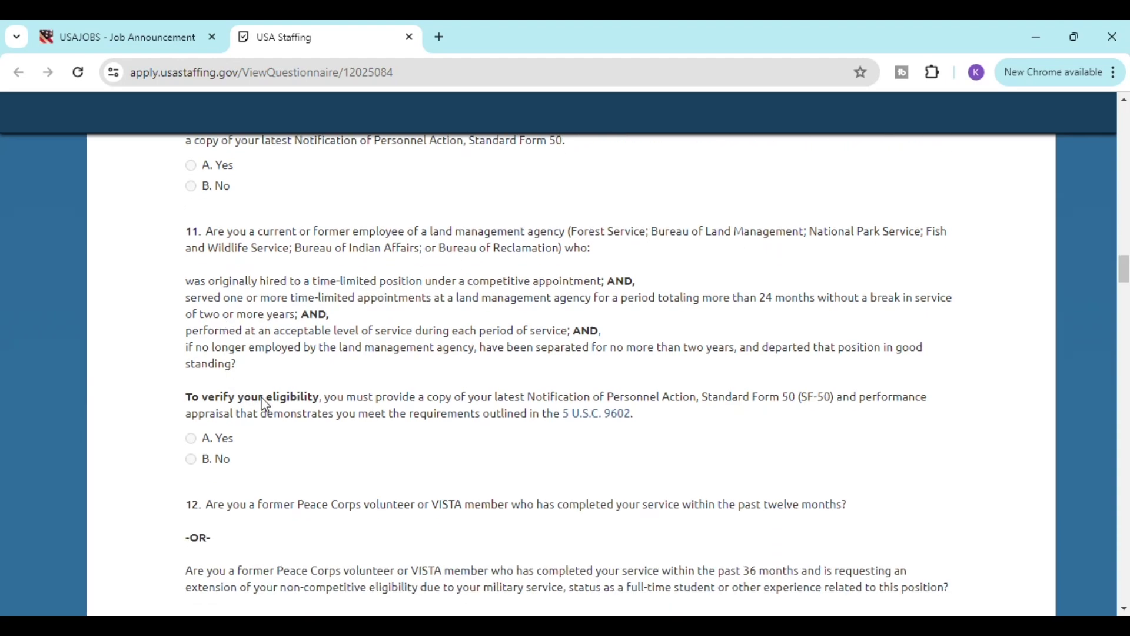
scroll(249, 396, down, 3)
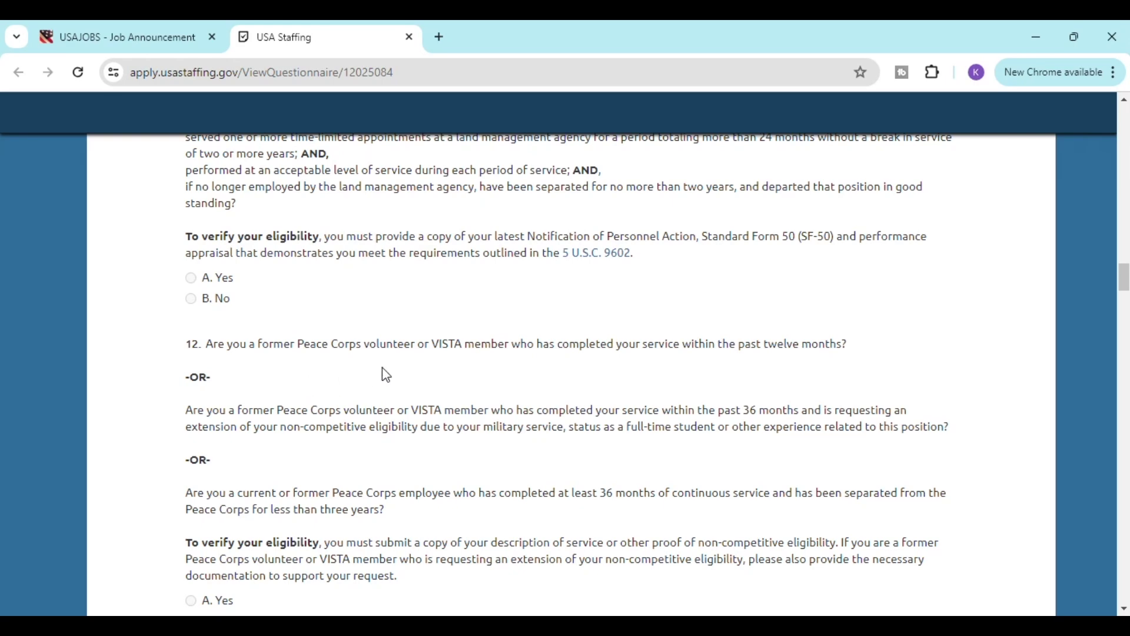
scroll(437, 371, down, 3)
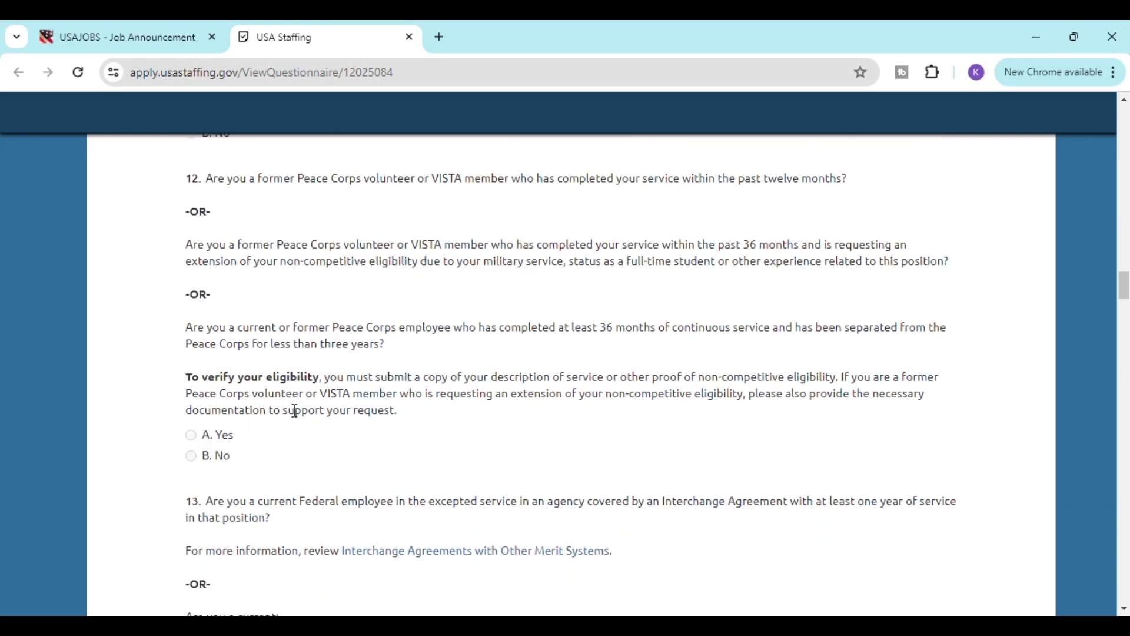
Review Eligibilities questions 13 to 18 on interchange agreements, Schedule A disability, reinstatement, competitive service and veteran status.
scroll(343, 397, down, 3)
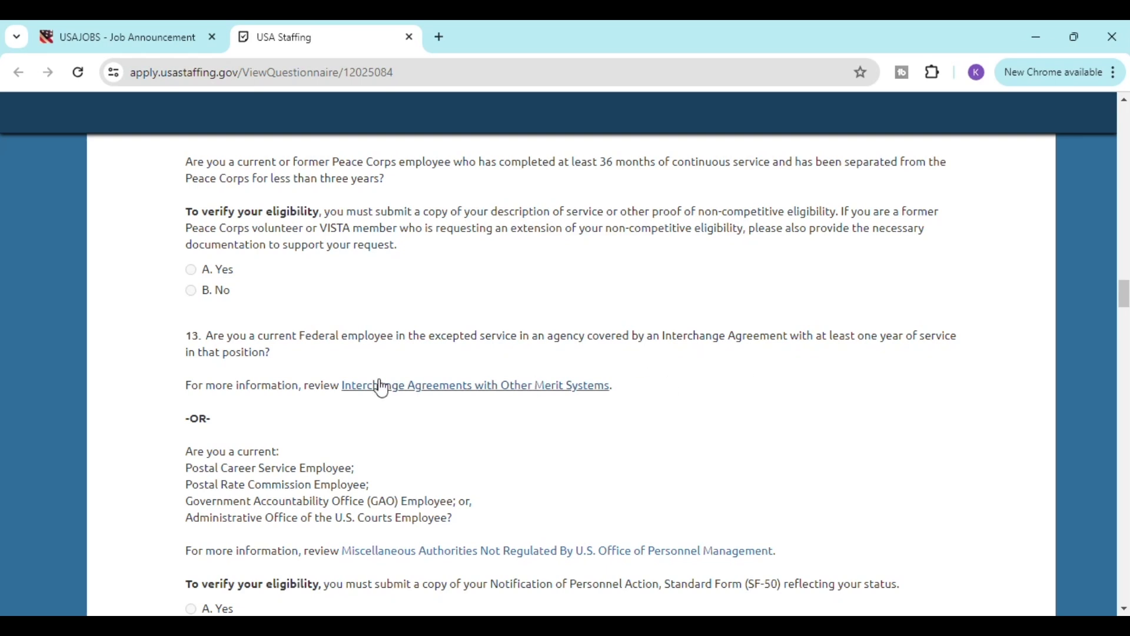
scroll(379, 384, down, 4)
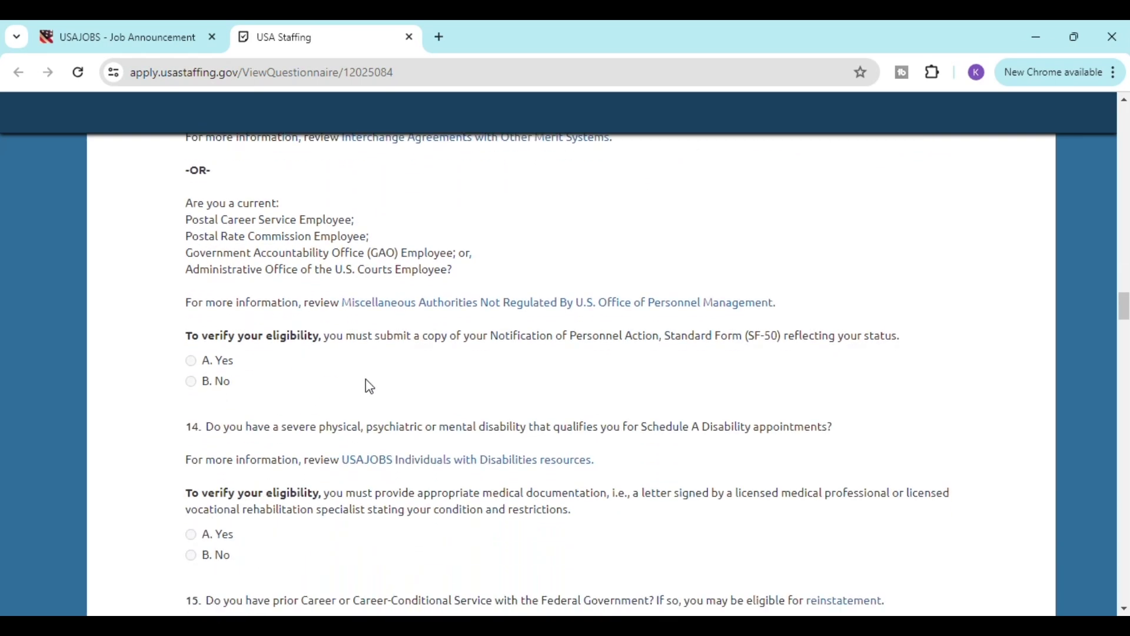
scroll(369, 386, down, 1)
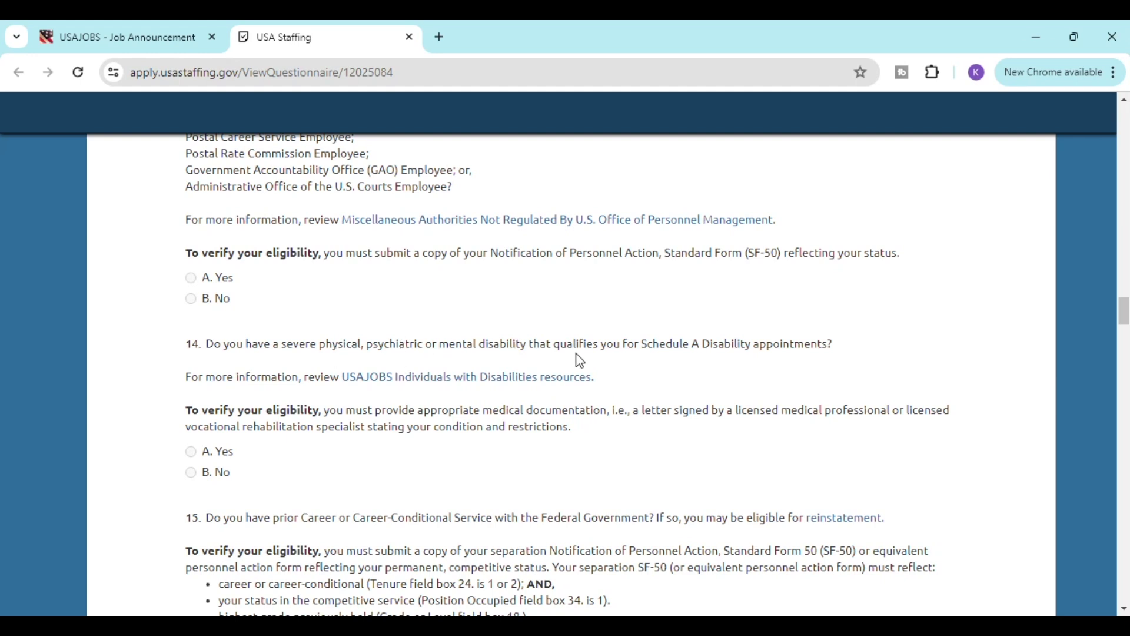
scroll(284, 456, down, 2)
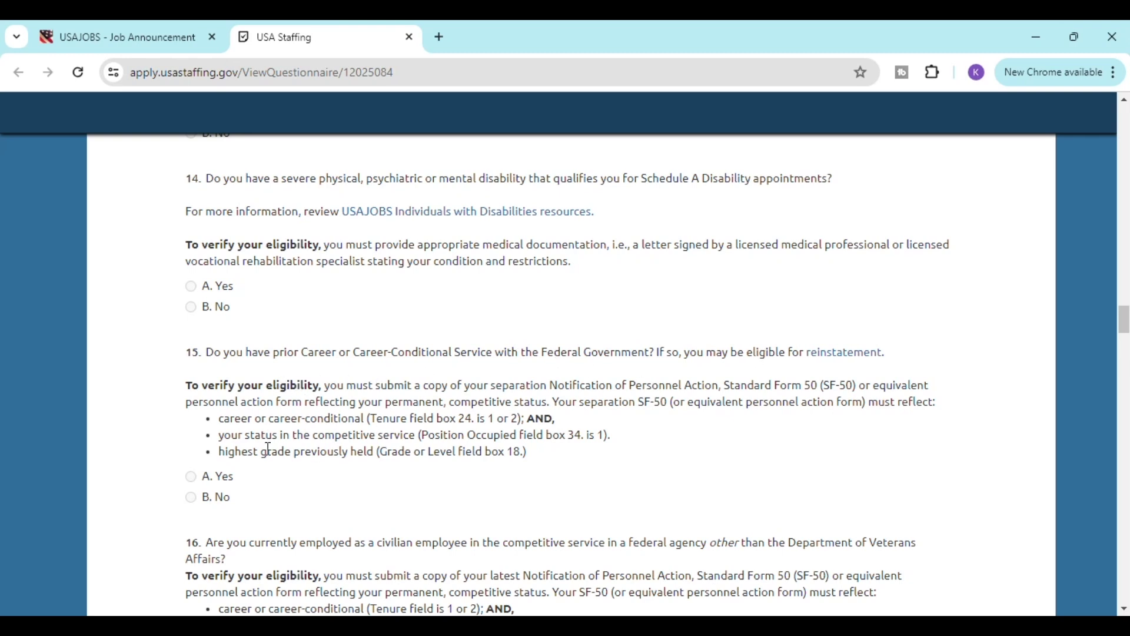
scroll(268, 449, down, 3)
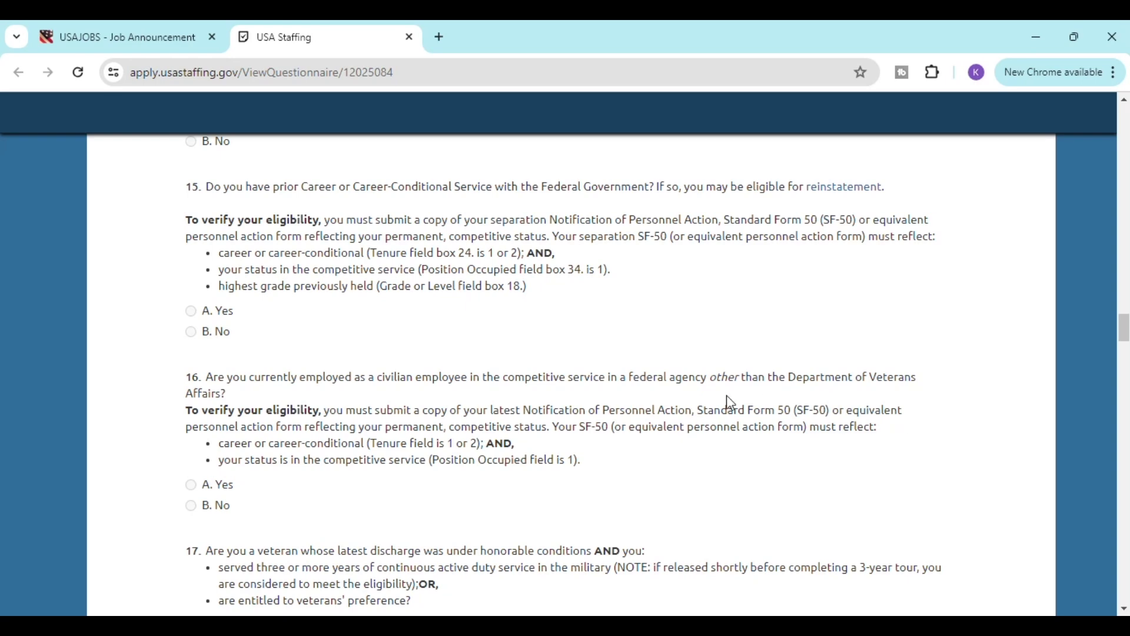
scroll(431, 421, down, 5)
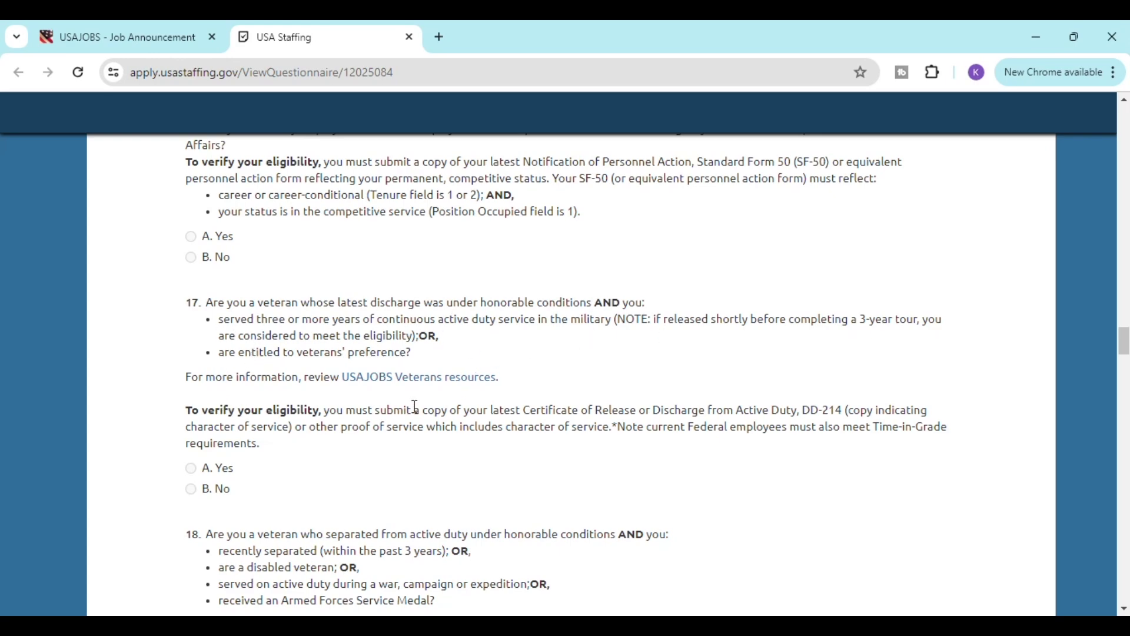
scroll(432, 409, down, 1)
Read the Preferences question on political appointee service, the resume and accuracy reminders, and the Assessment 1 introduction with its first question.
scroll(432, 409, down, 10)
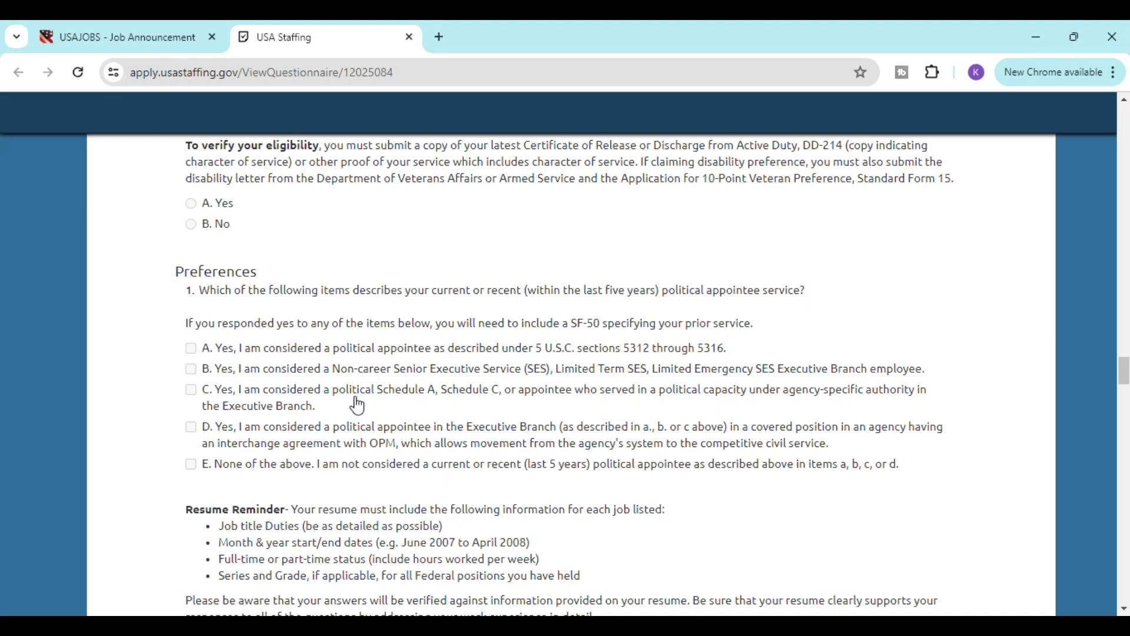
scroll(406, 359, down, 3)
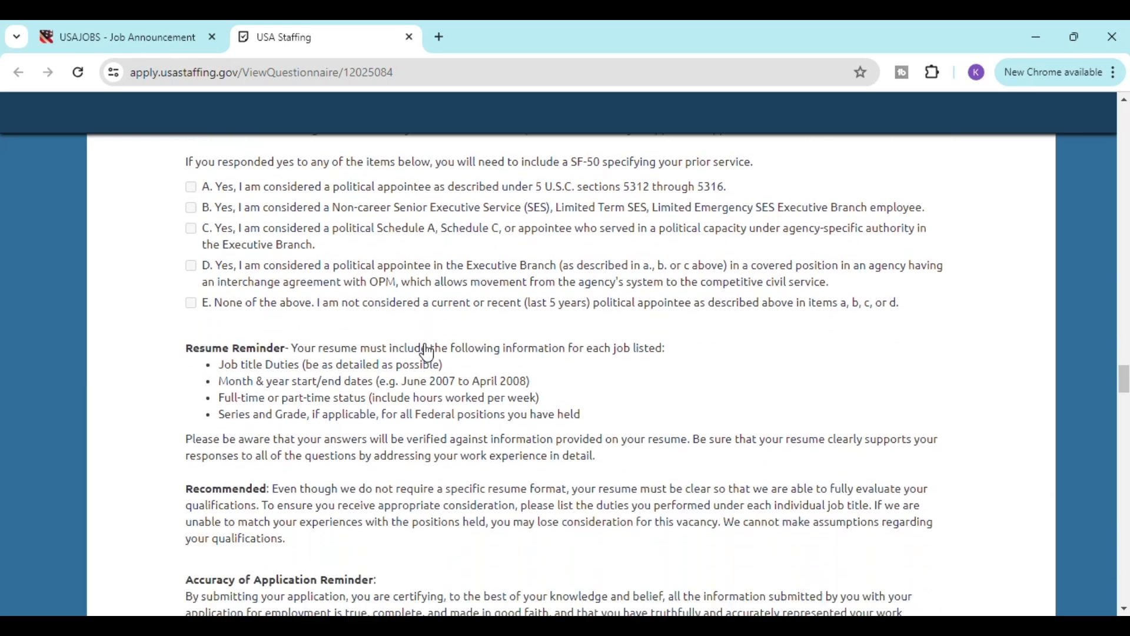
scroll(317, 383, down, 1)
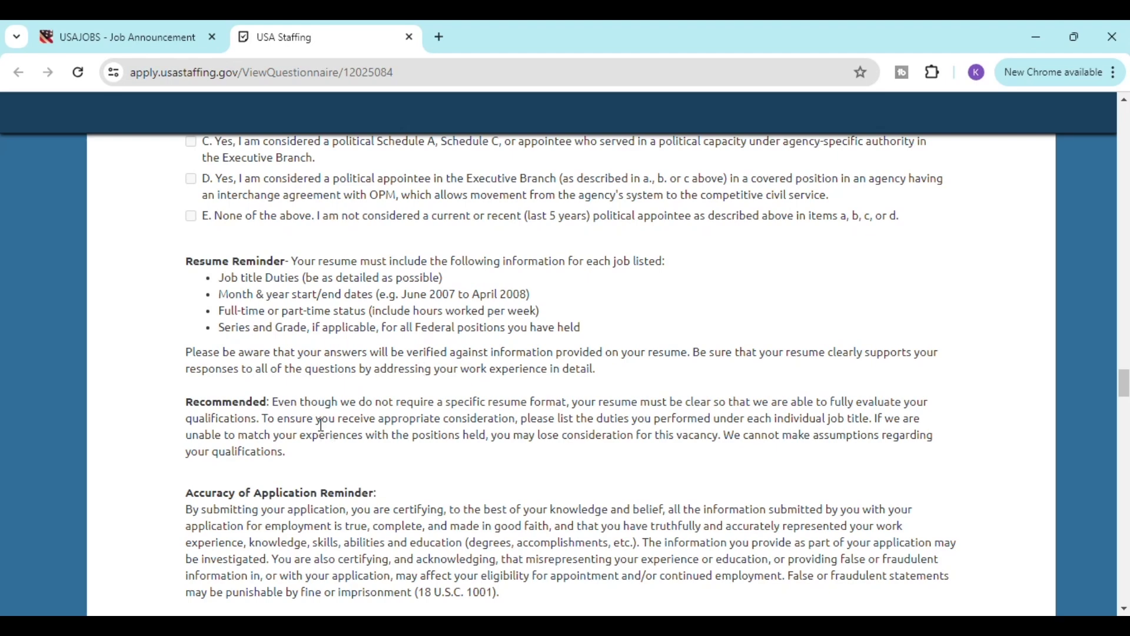
scroll(492, 399, down, 6)
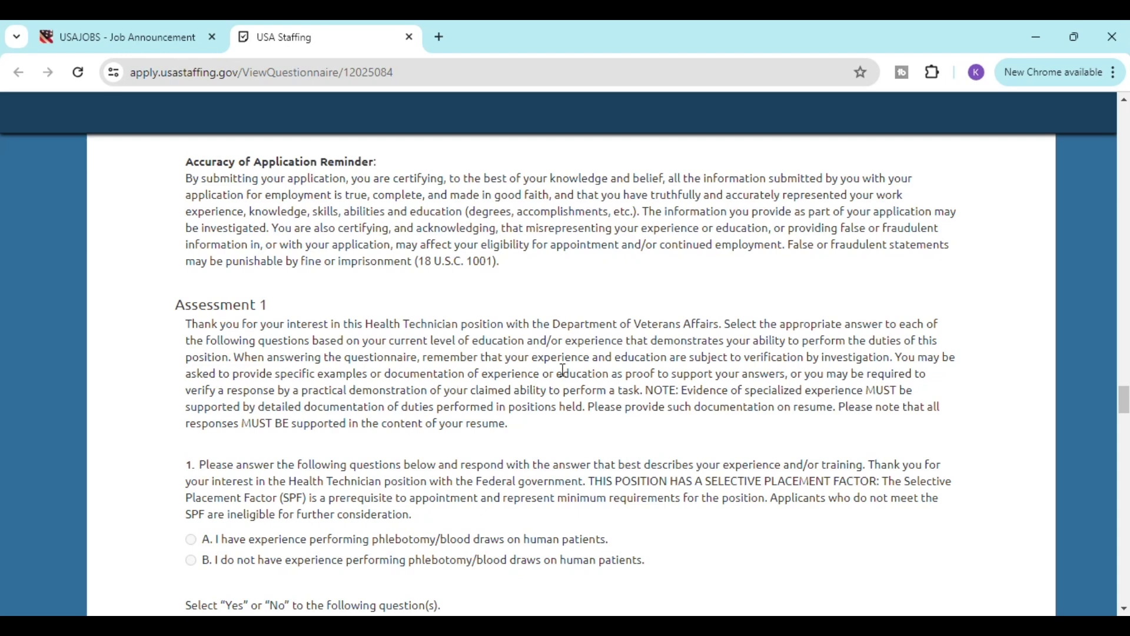
scroll(563, 370, down, 1)
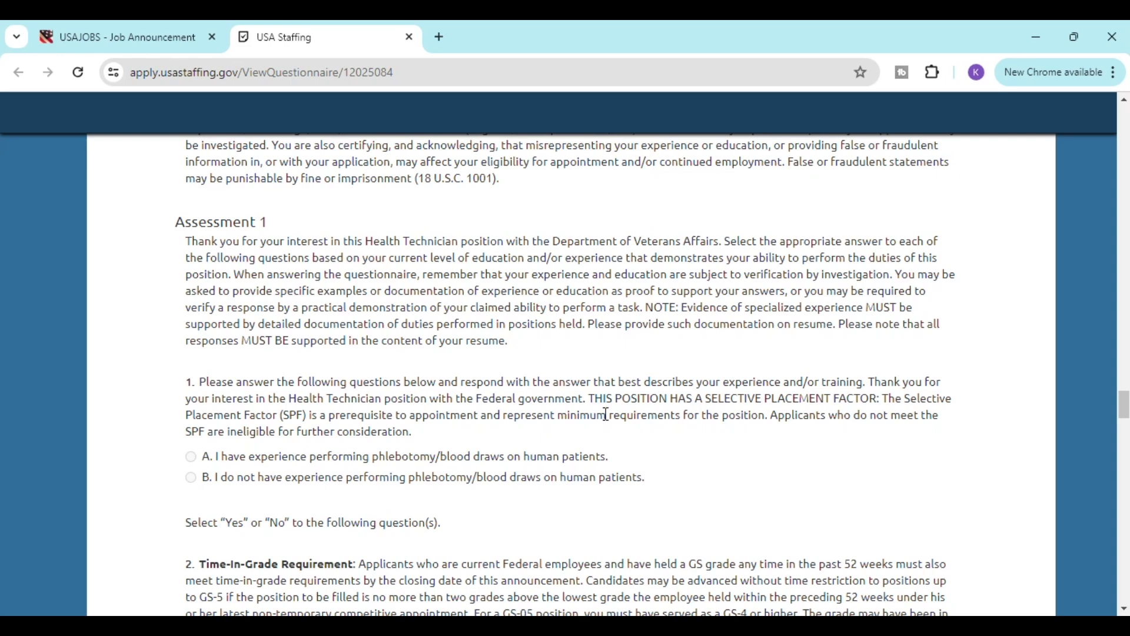
Read Assessment 1 questions 2 and 3 on the time-in-grade requirement and the education or experience qualifying for the GS-05 level.
scroll(388, 401, down, 2)
scroll(408, 407, down, 3)
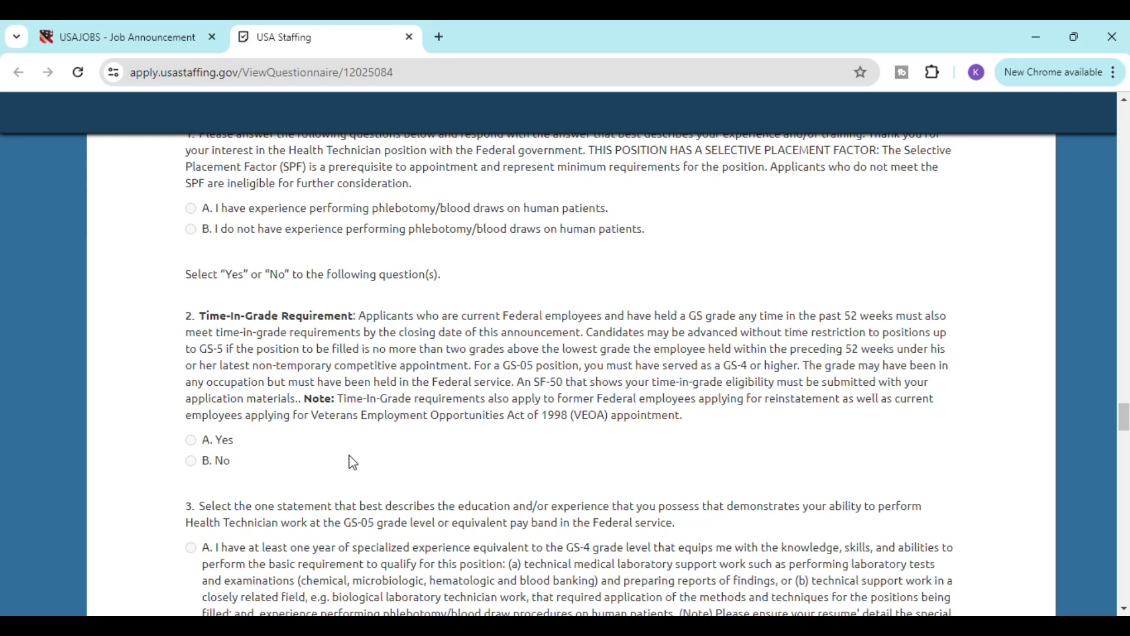
scroll(422, 410, down, 4)
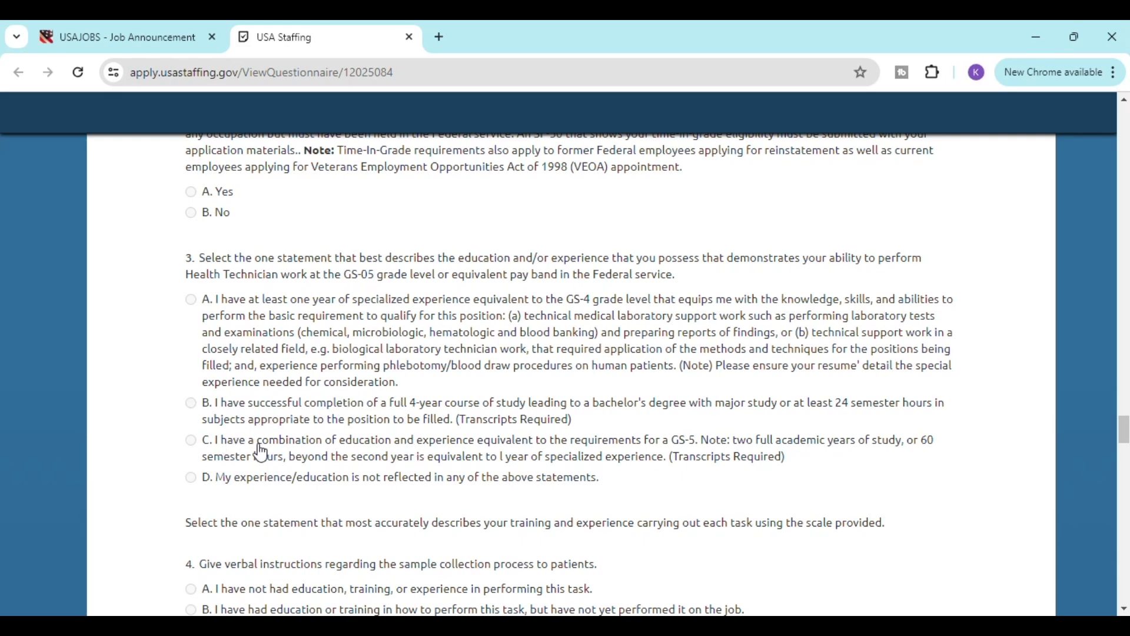
click(192, 477)
Examine the A to E experience scale in questions 4 and 5 on patient instructions and on interviewing, screening and documenting patient information.
scroll(168, 425, down, 4)
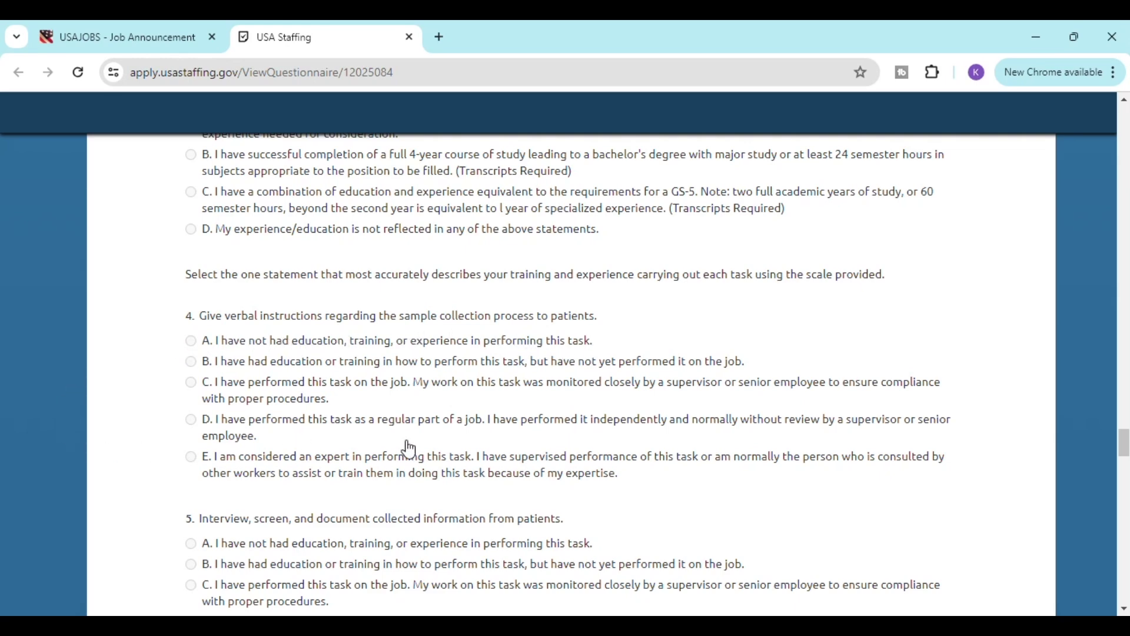
scroll(335, 392, down, 3)
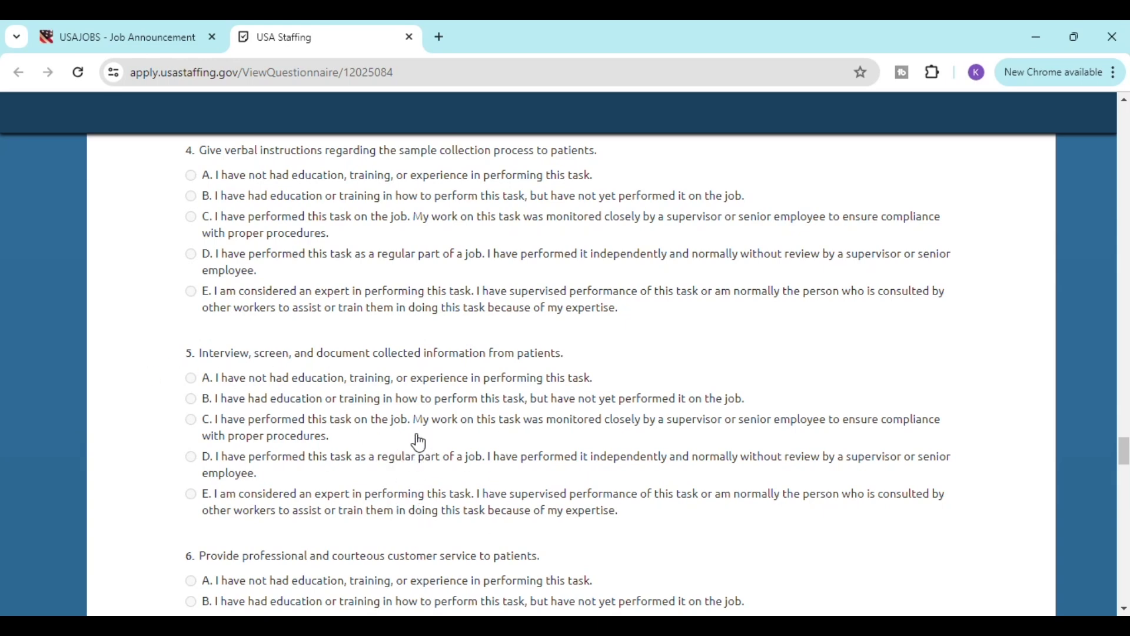
scroll(514, 453, up, 3)
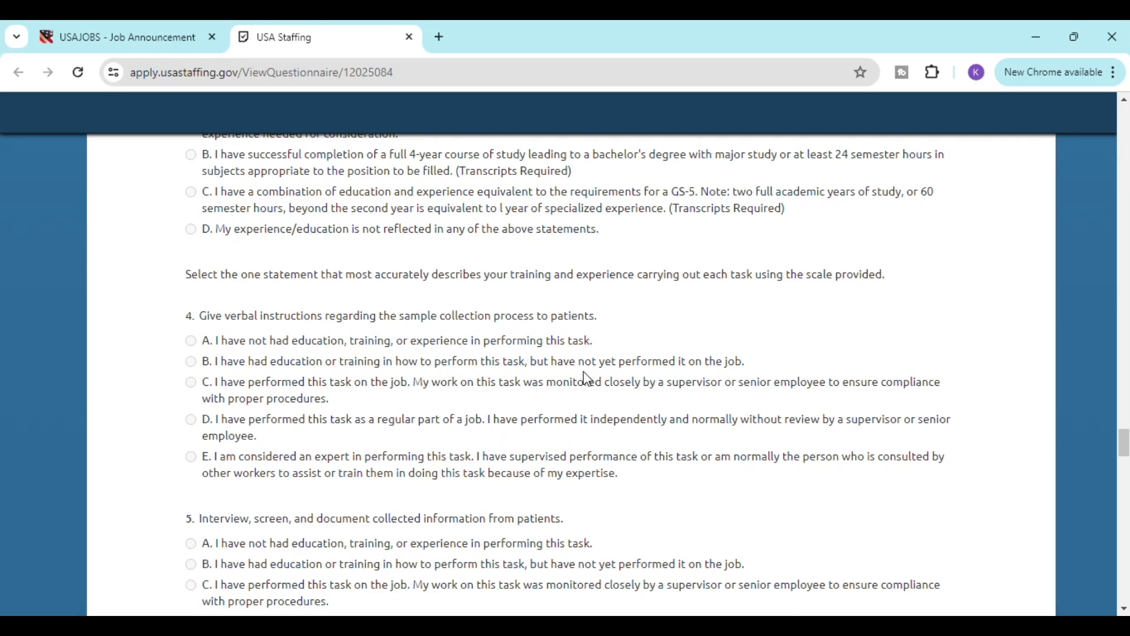
scroll(589, 374, down, 3)
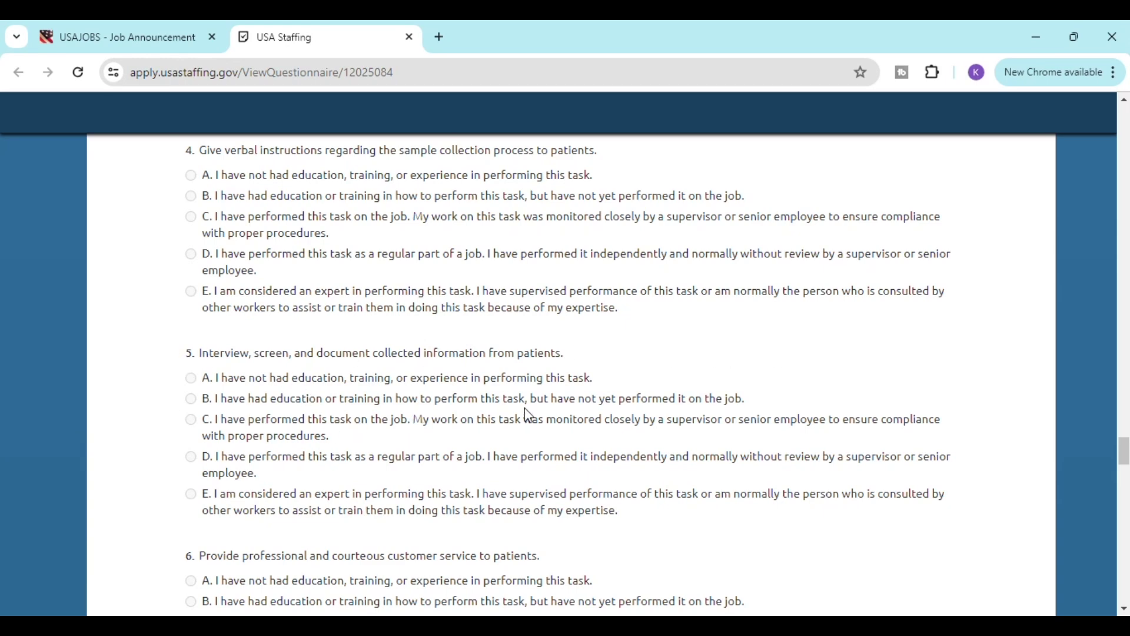
Review task questions 6 to 8 on customer service to patients, labelling laboratory samples and disposing of contaminated needles.
scroll(500, 417, down, 4)
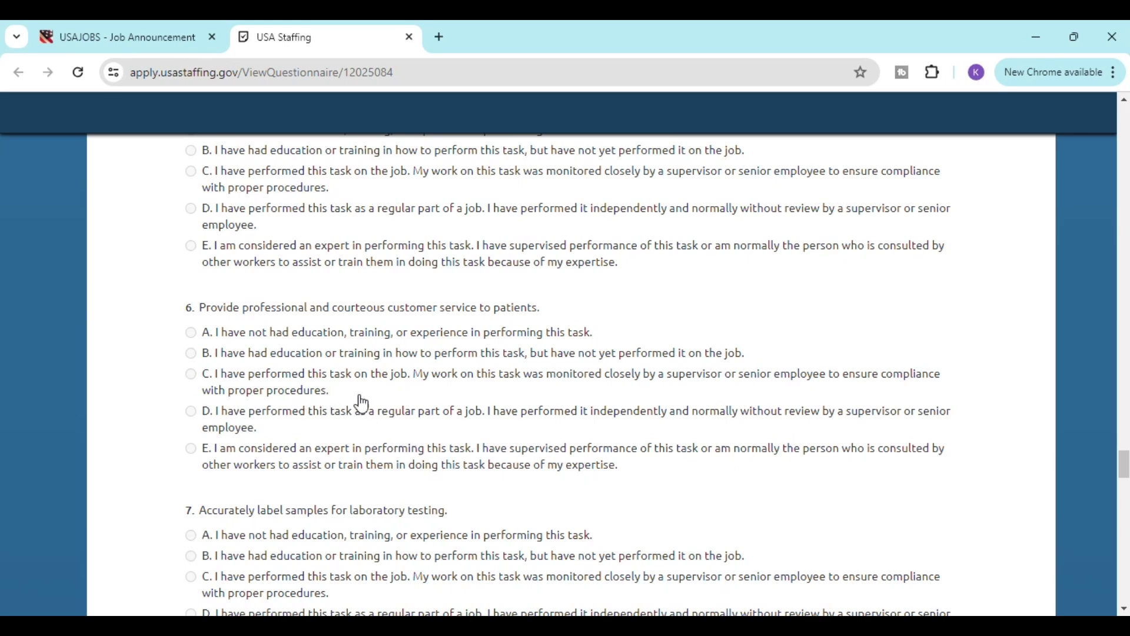
scroll(358, 399, down, 1)
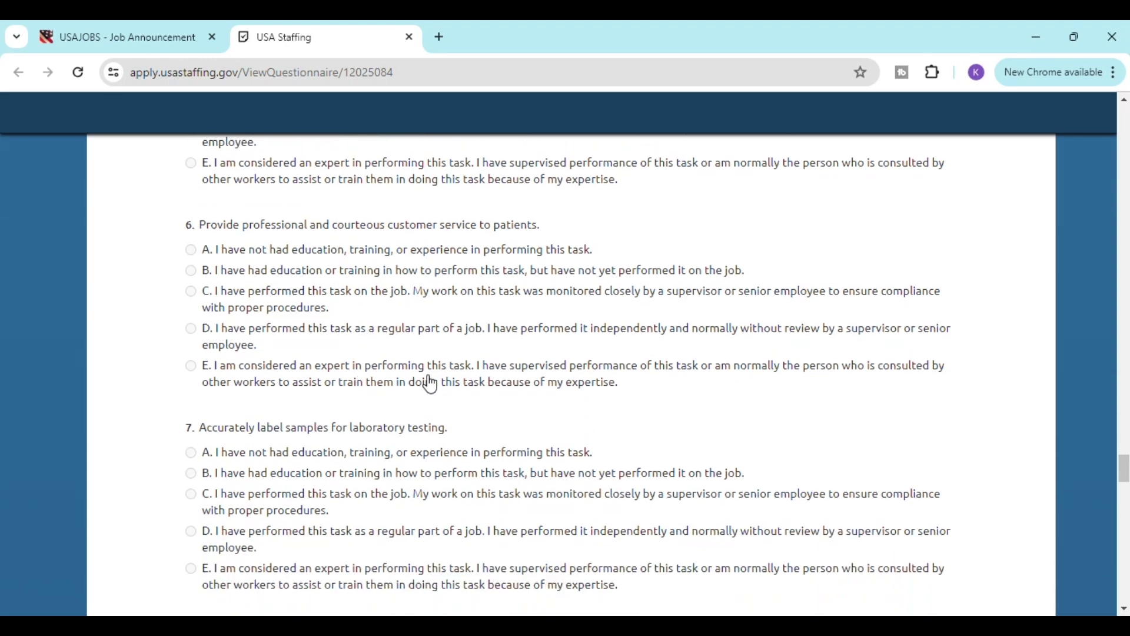
scroll(383, 342, down, 1)
scroll(358, 429, down, 2)
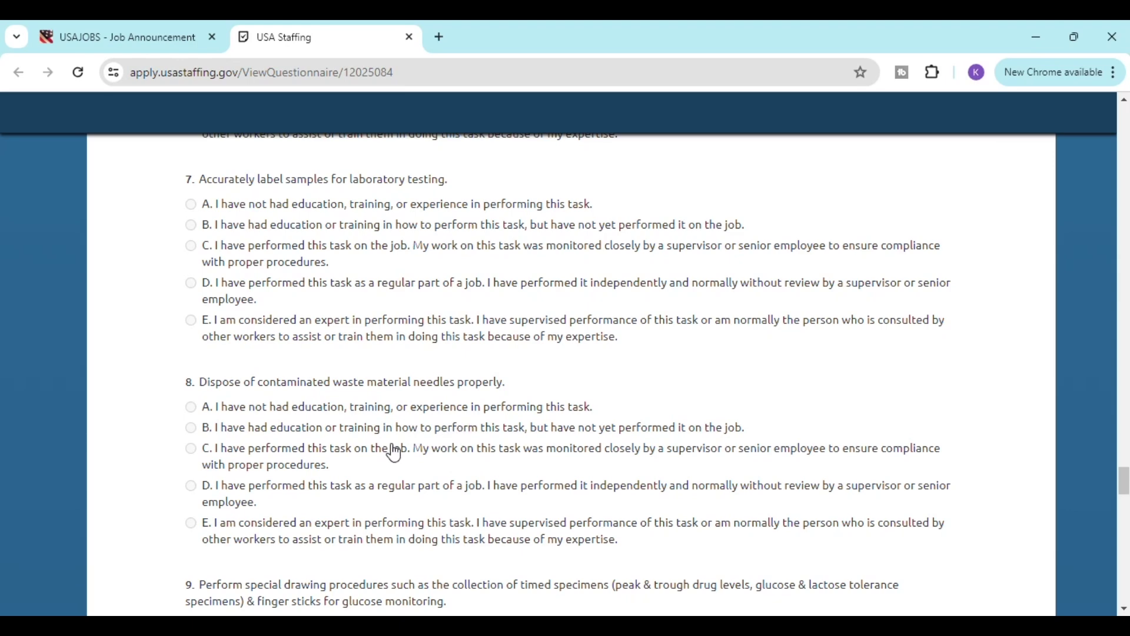
scroll(500, 400, down, 3)
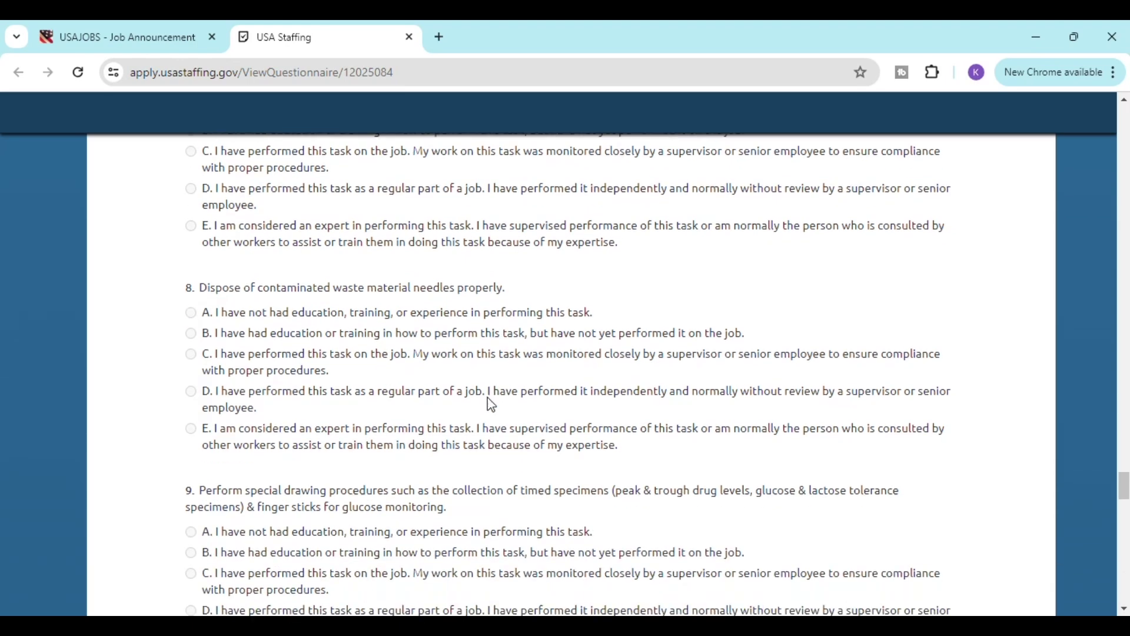
Skim task questions 9 to 15 and read certification question 16 with the closing resume reminder at the questionnaire's end.
scroll(492, 405, down, 3)
scroll(371, 444, down, 8)
scroll(311, 440, down, 5)
scroll(613, 371, down, 5)
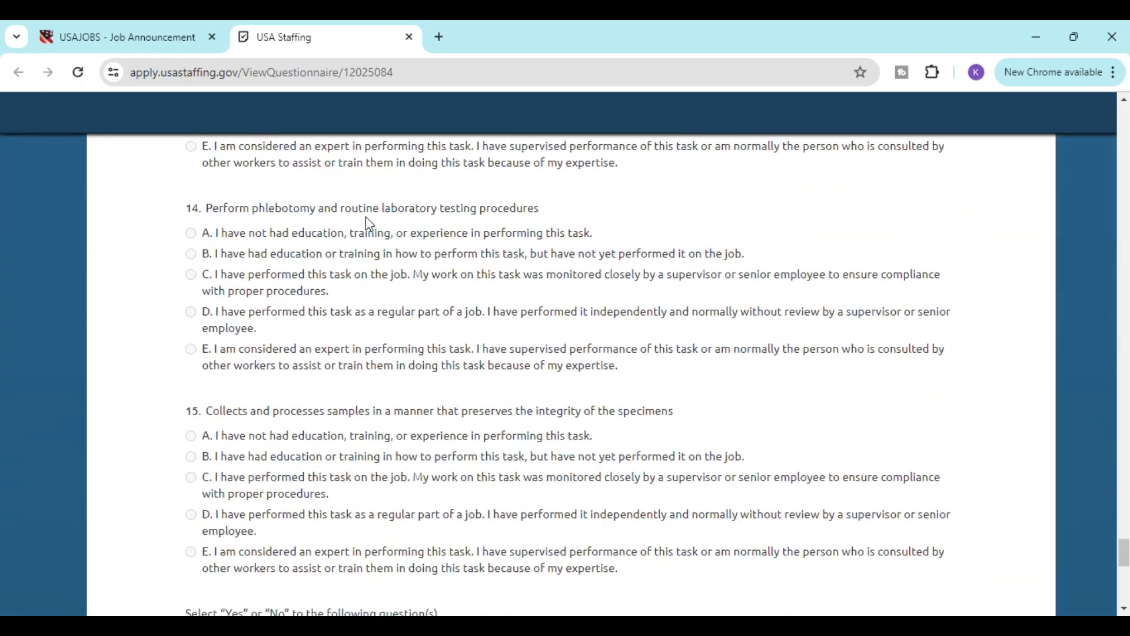
scroll(328, 454, down, 6)
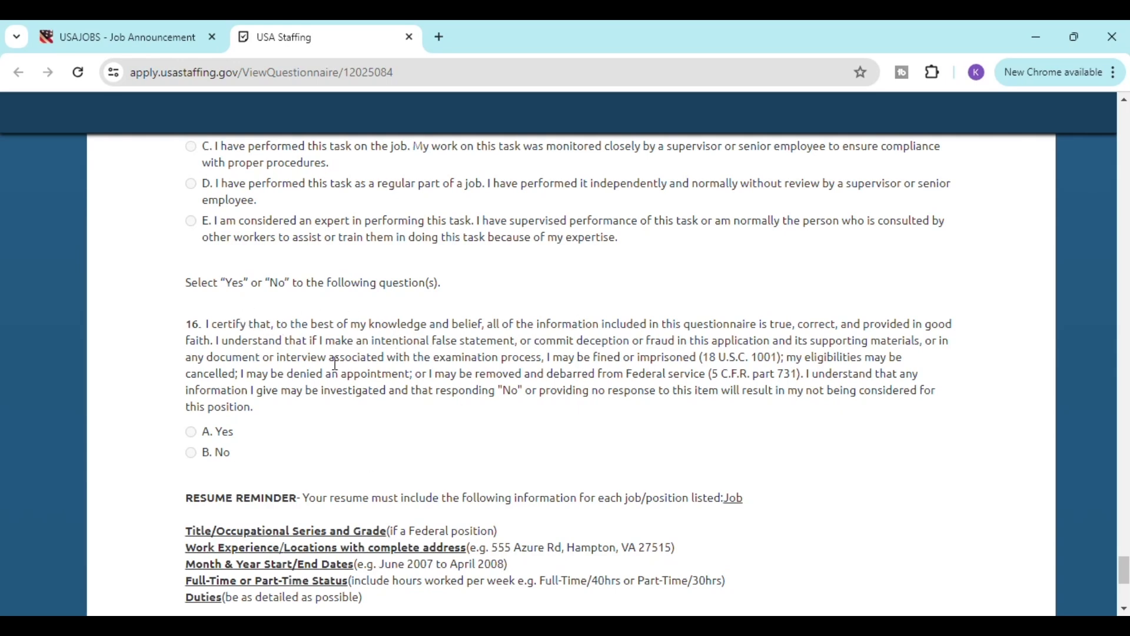
scroll(412, 353, down, 4)
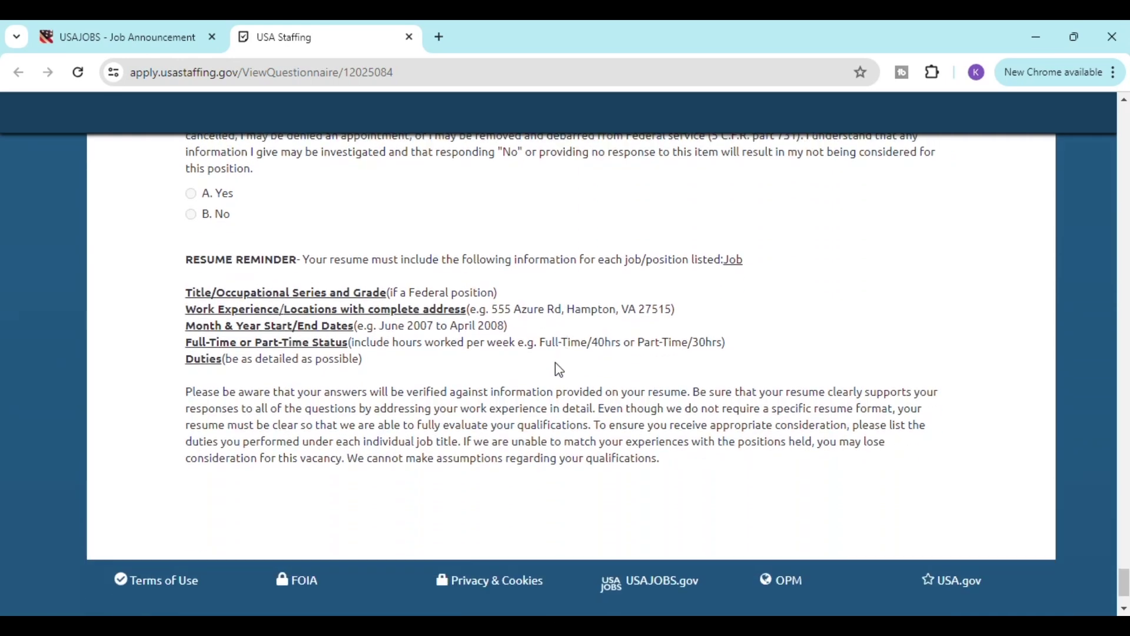